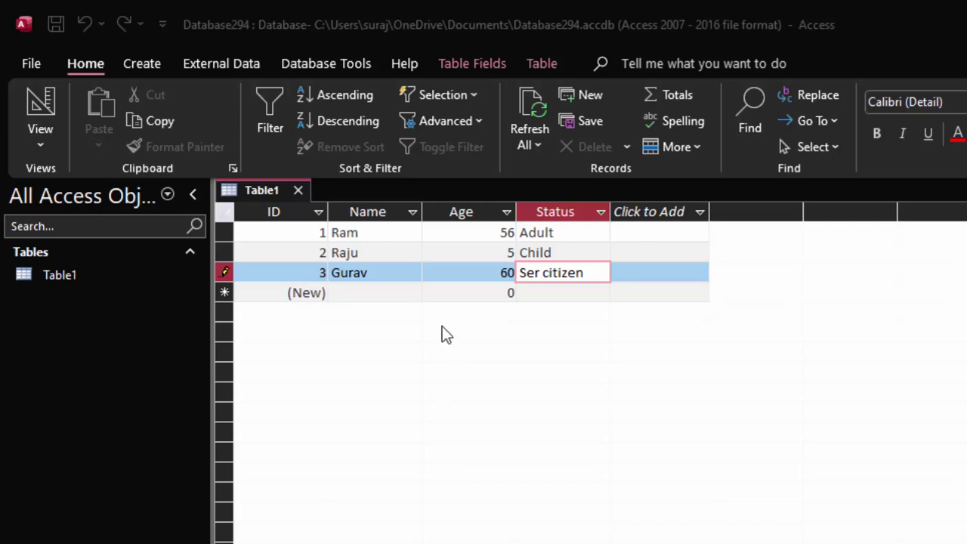
- Add a new record with a name and age 23, labelled Adult
left_click(346, 294)
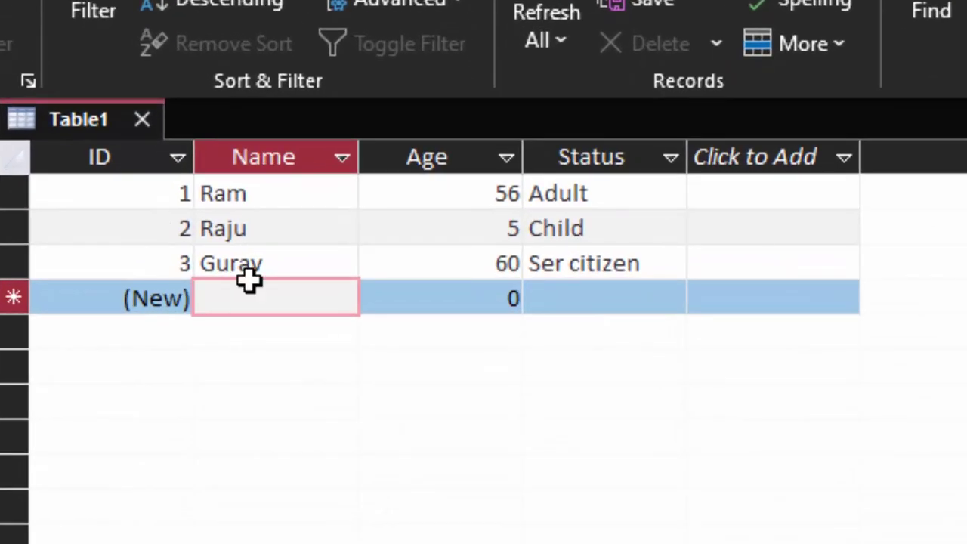
left_click(242, 294)
type("Heena")
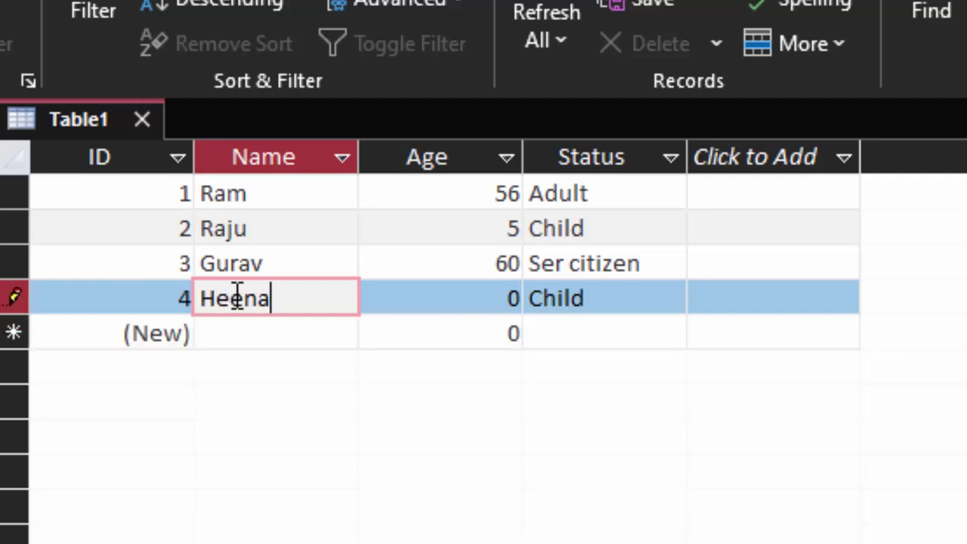
key("Tab")
type("2")
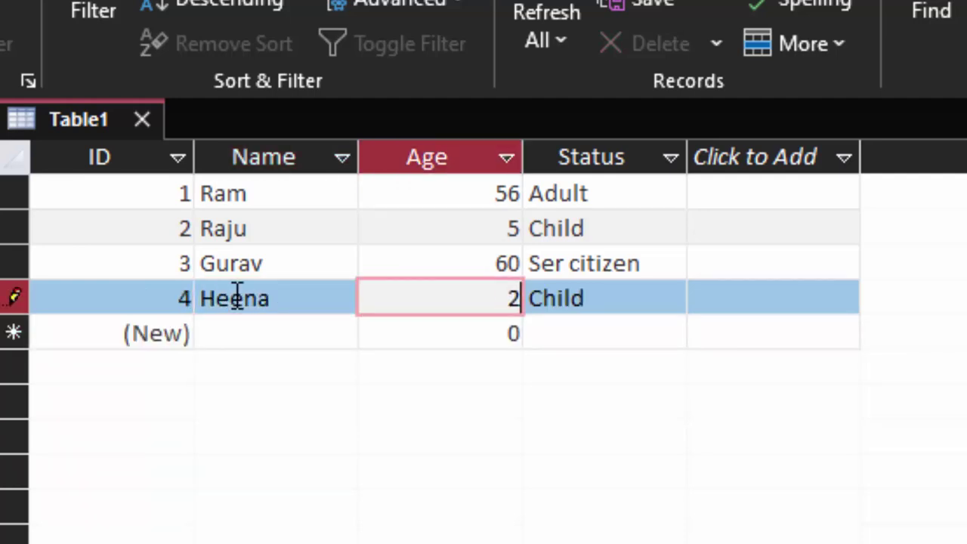
type("3")
key("Tab")
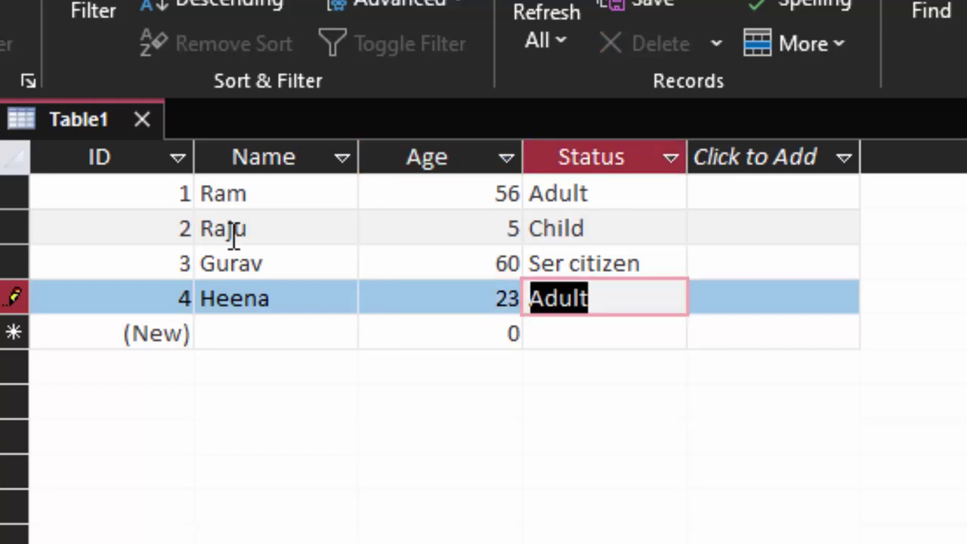
- Add another record with a name and age 55, labelled Adult
left_click(293, 333)
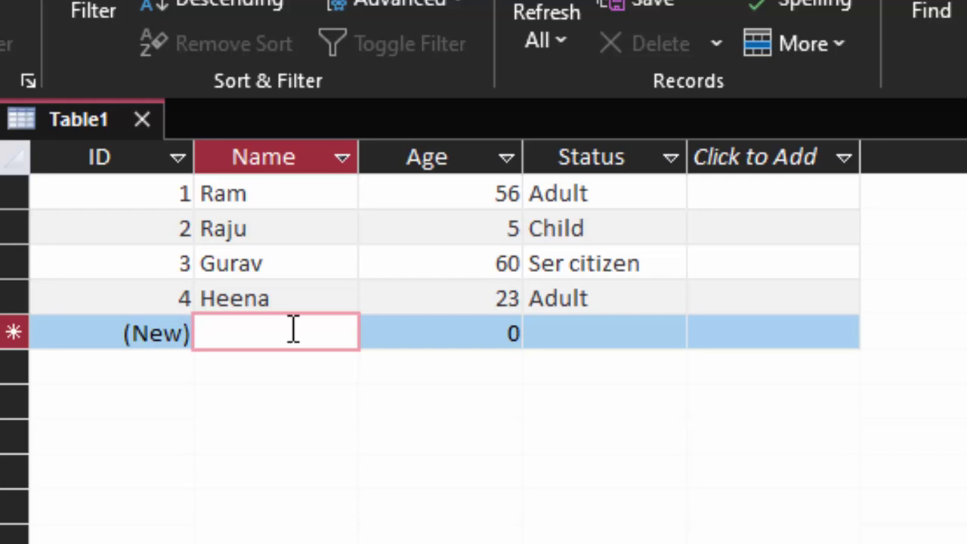
type("Lokesh")
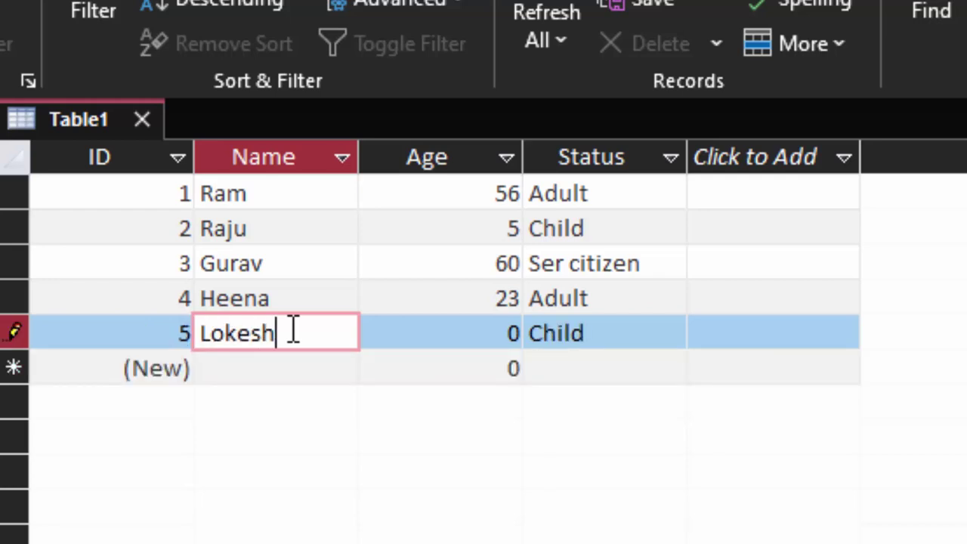
key("Tab")
type("5")
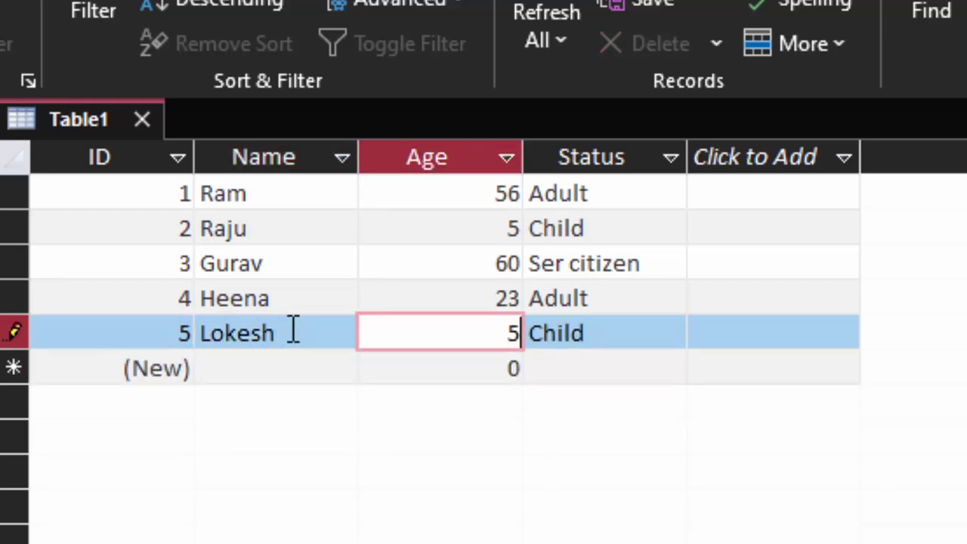
type("5")
key("Tab")
key("Tab")
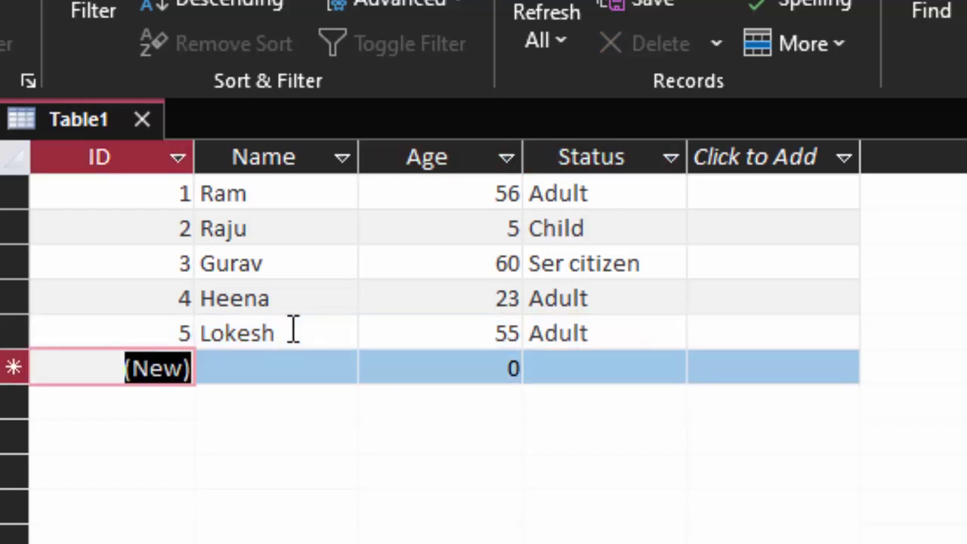
key("Tab")
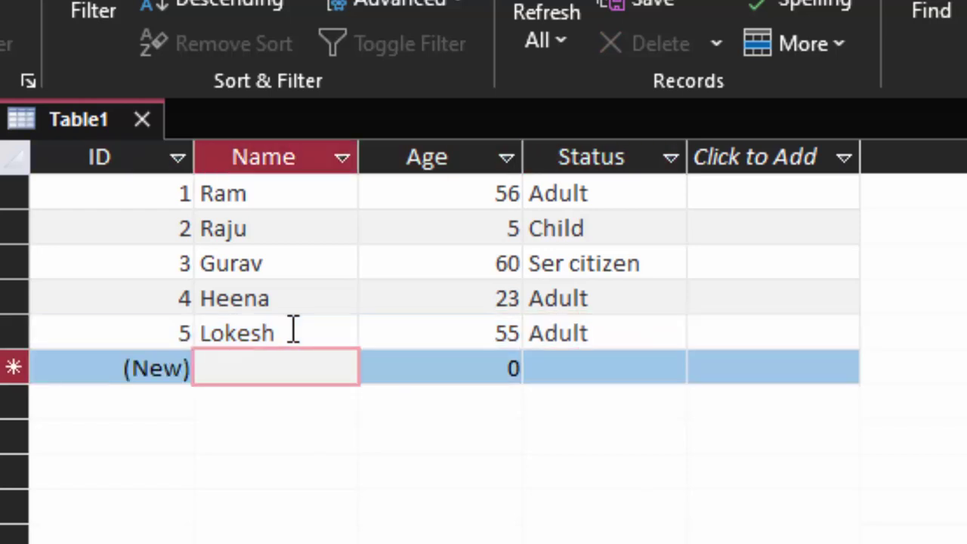
- Add a third record with a name and age 67, labelled Ser citizen
type("N")
key("BackSpace")
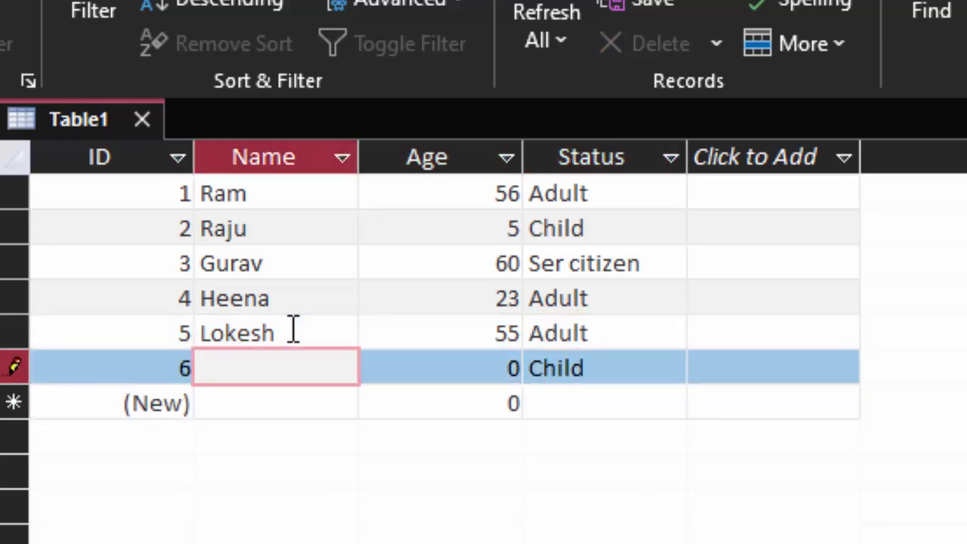
type("Na")
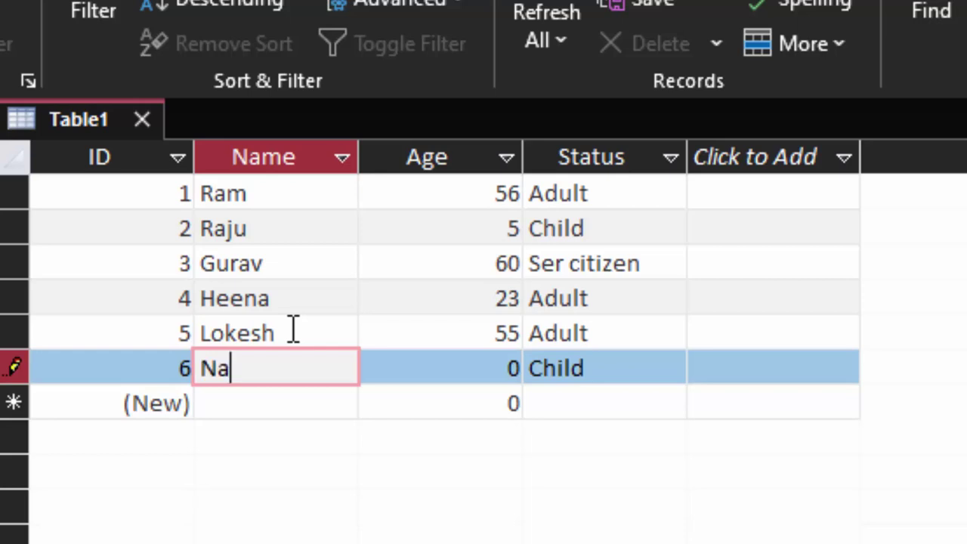
type("ziya")
key("Tab")
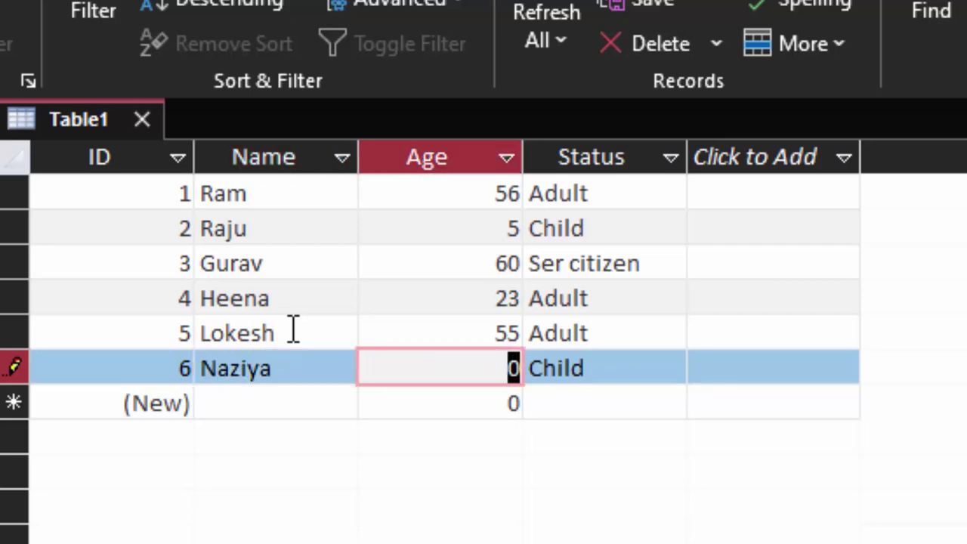
type("67")
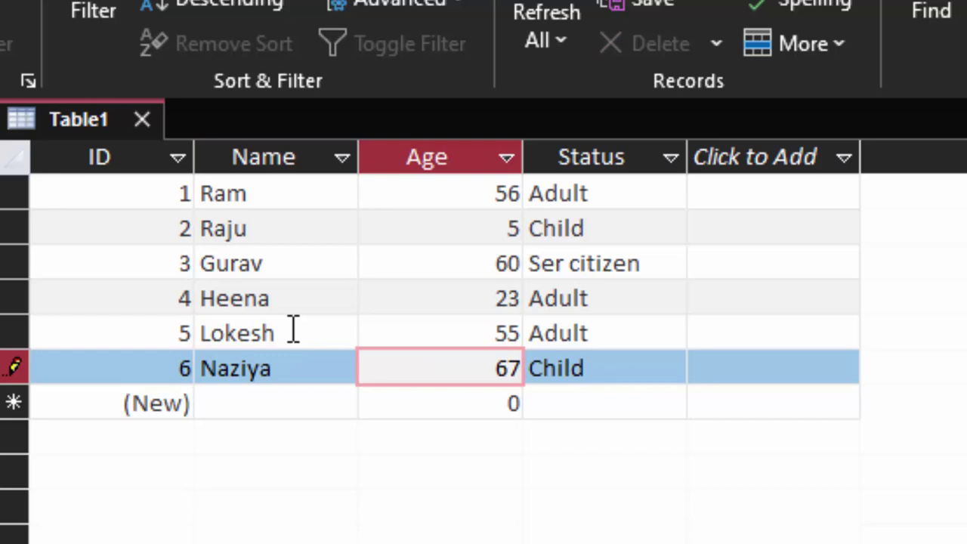
key("Tab")
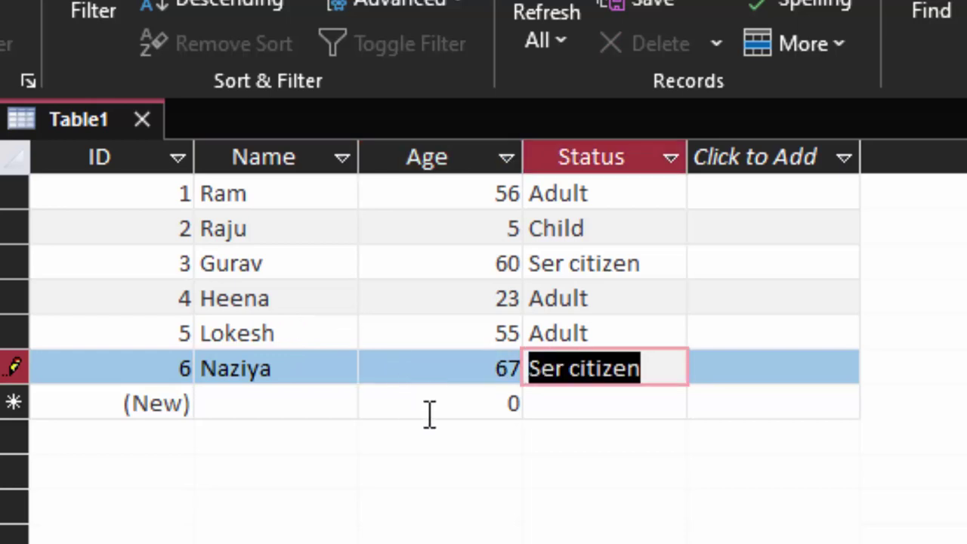
- Commit the age-67 record by moving to the blank new row
left_click(231, 404)
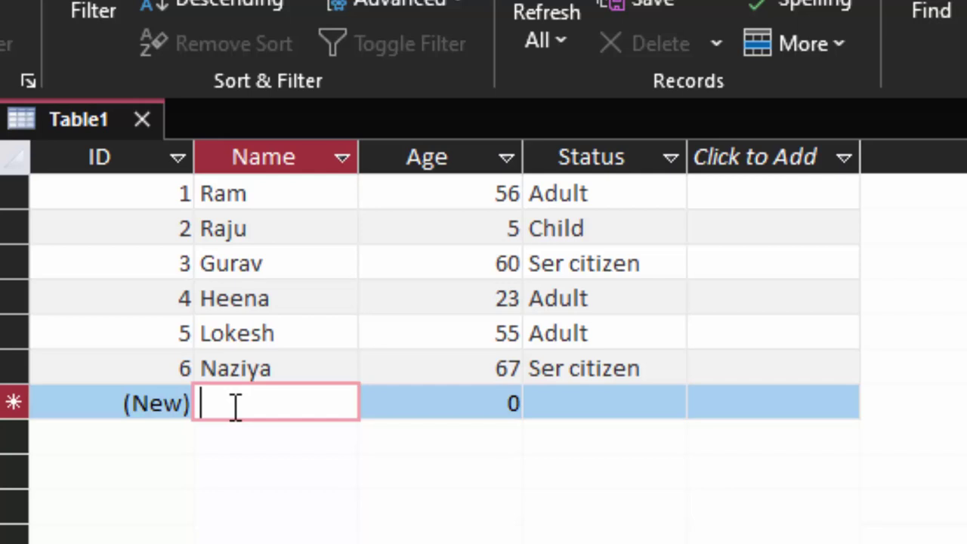
- Enter a record with a name and age 18, and check its Status reads Adult
type("Rite")
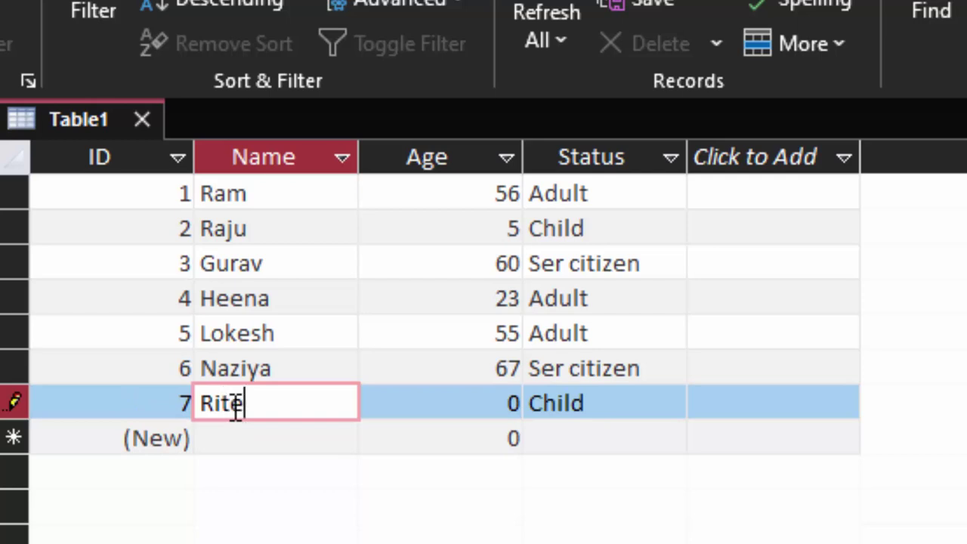
type("sh")
key("Tab")
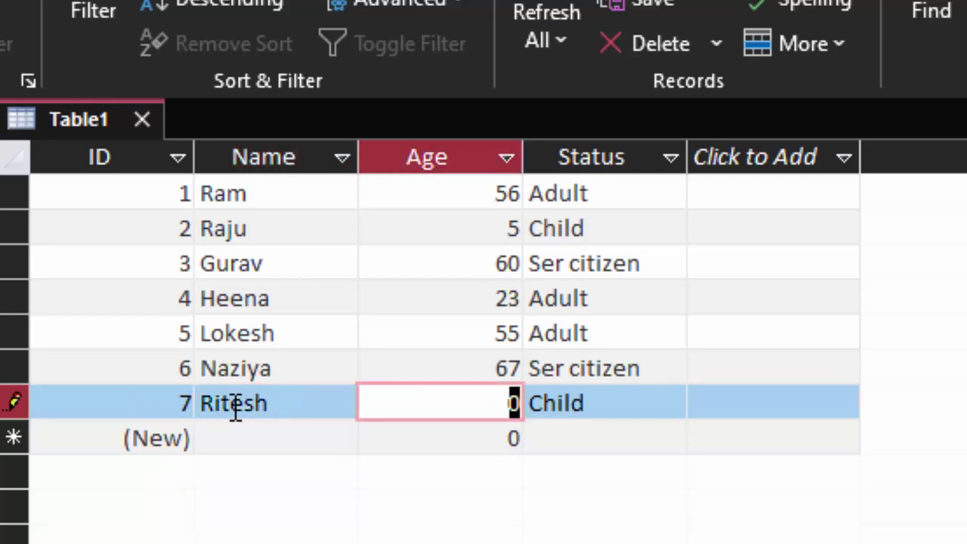
type("18")
key("Tab")
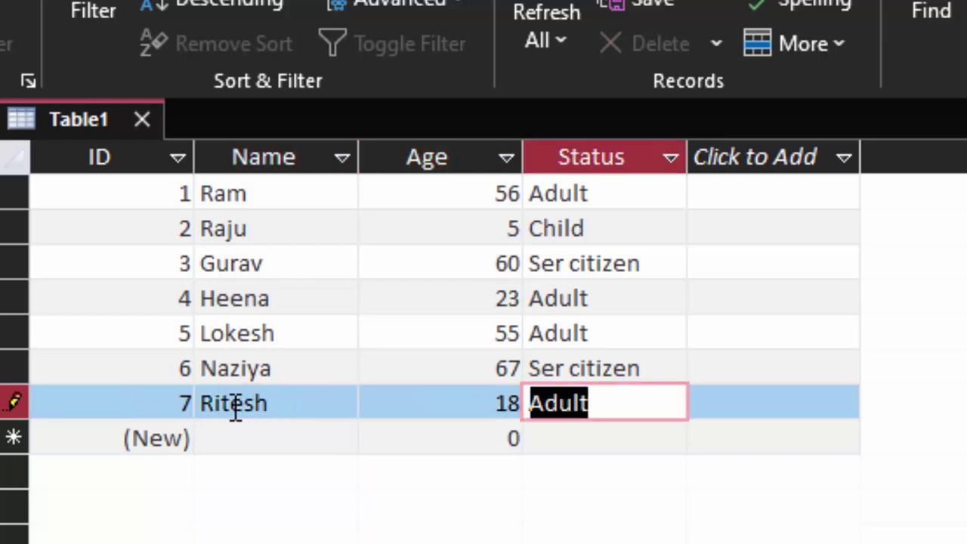
left_click(636, 406)
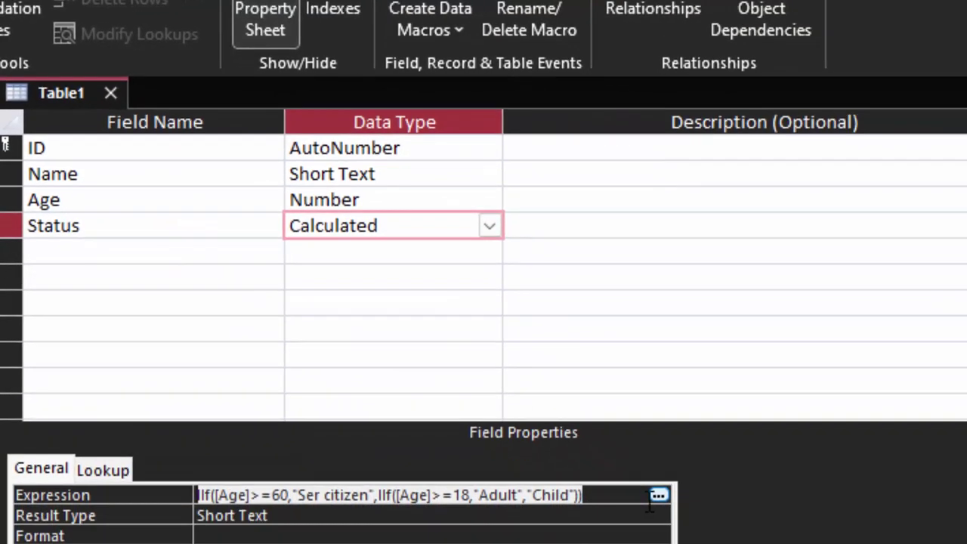
- Review the Status field's nested IIf expression, noting the Age conditions and the Adult result
left_click(659, 495)
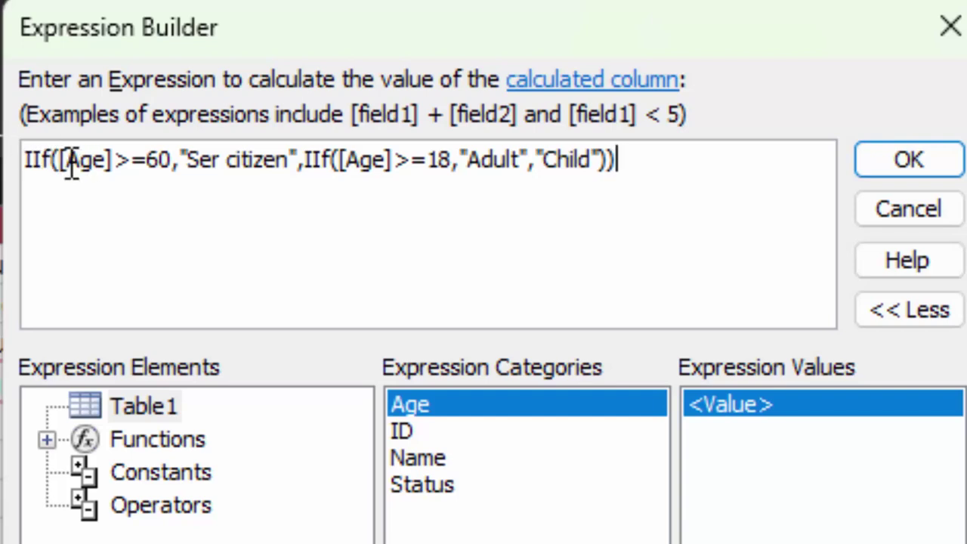
double_click(20, 159)
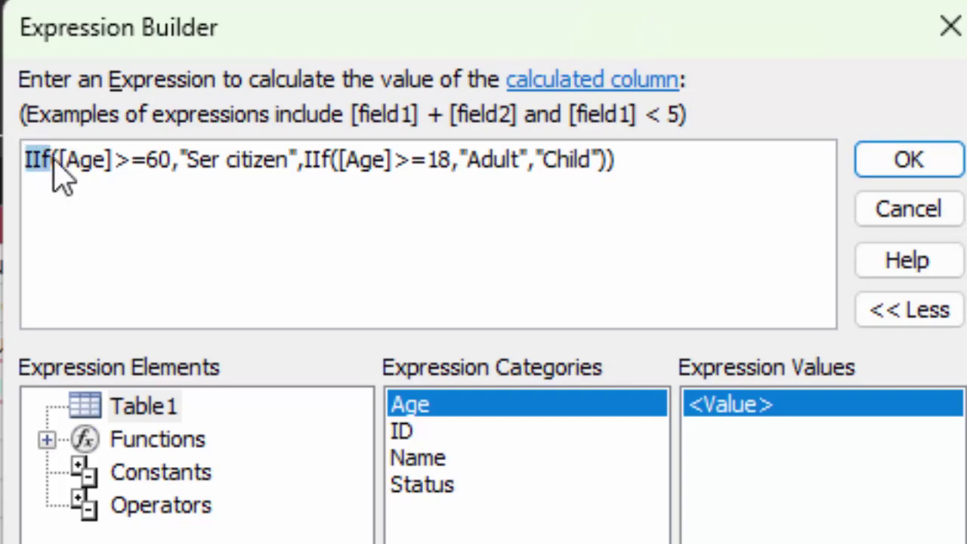
left_click(124, 163)
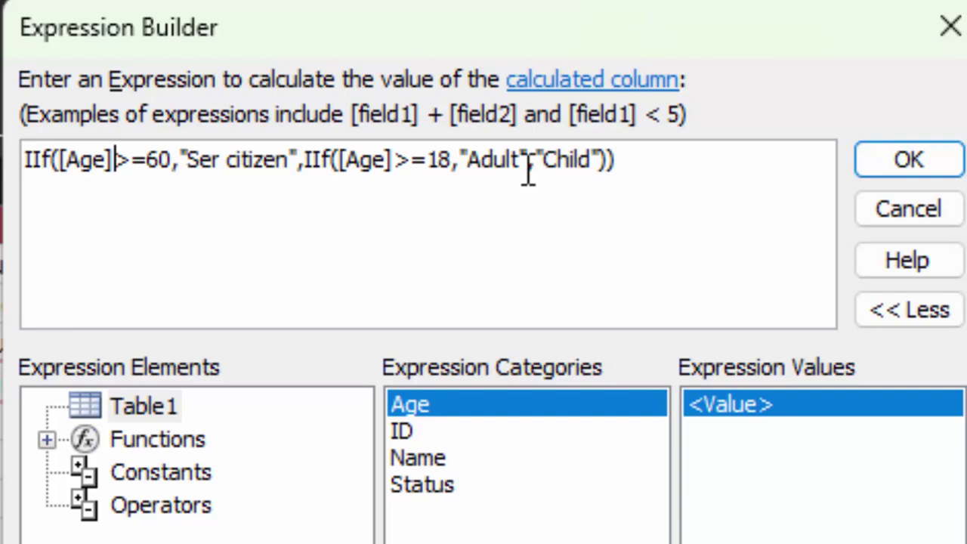
left_click(518, 148)
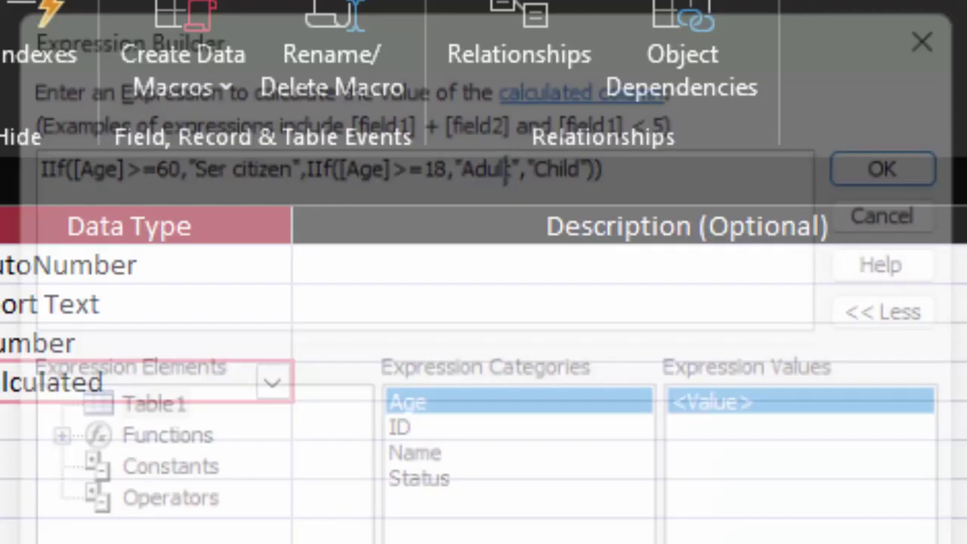
- Return Table1 to Datasheet View, saving the table design
left_click(114, 85)
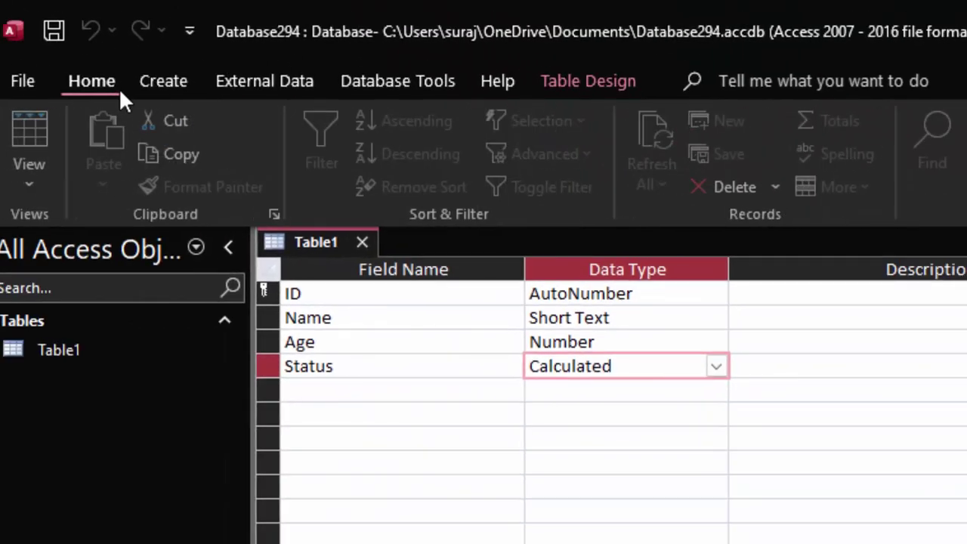
left_click(22, 124)
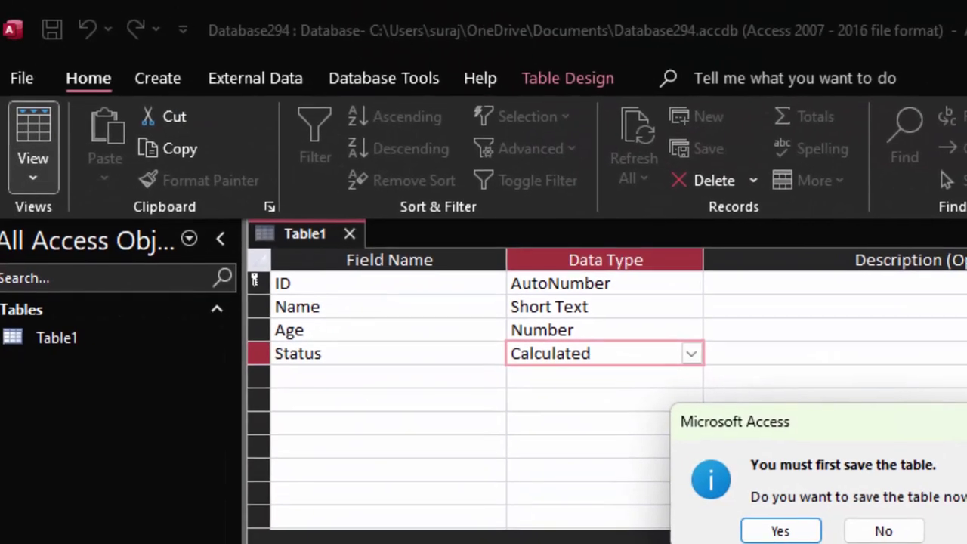
left_click(771, 515)
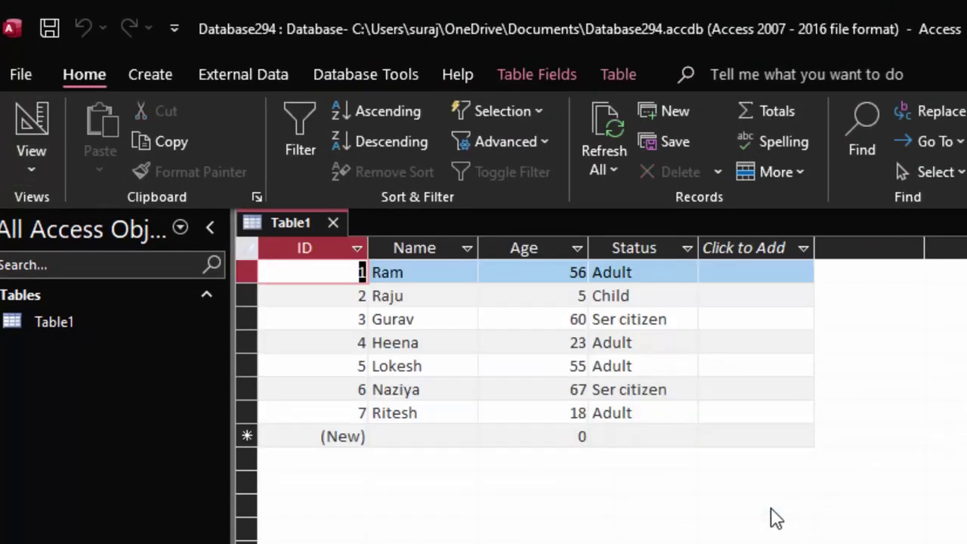
left_click(166, 74)
- Create a new blank table and save it as Status in Design View
left_click(144, 130)
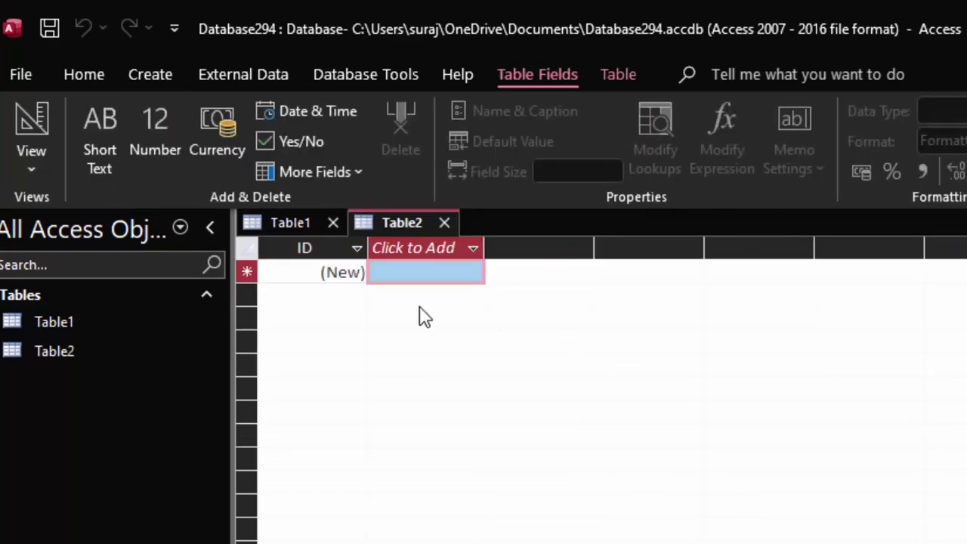
left_click(43, 130)
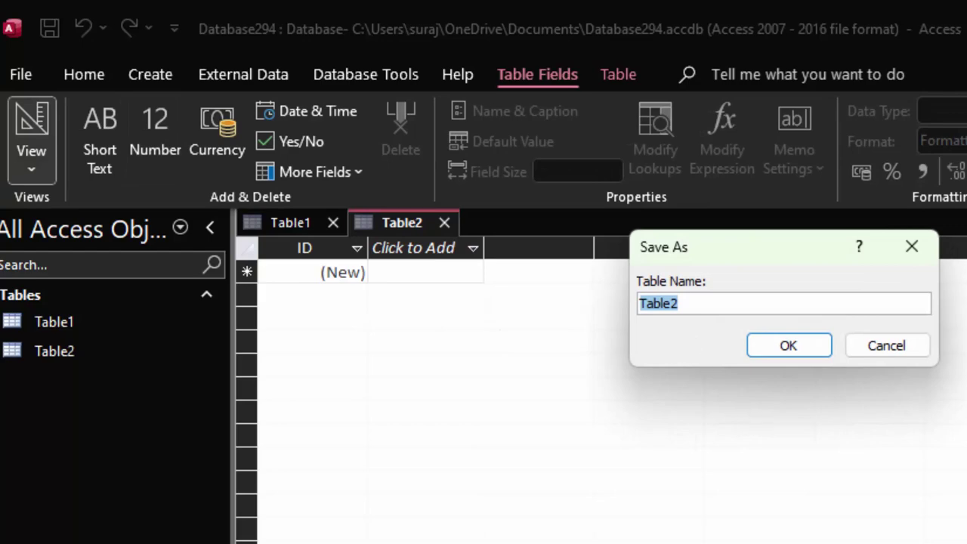
key("BackSpace")
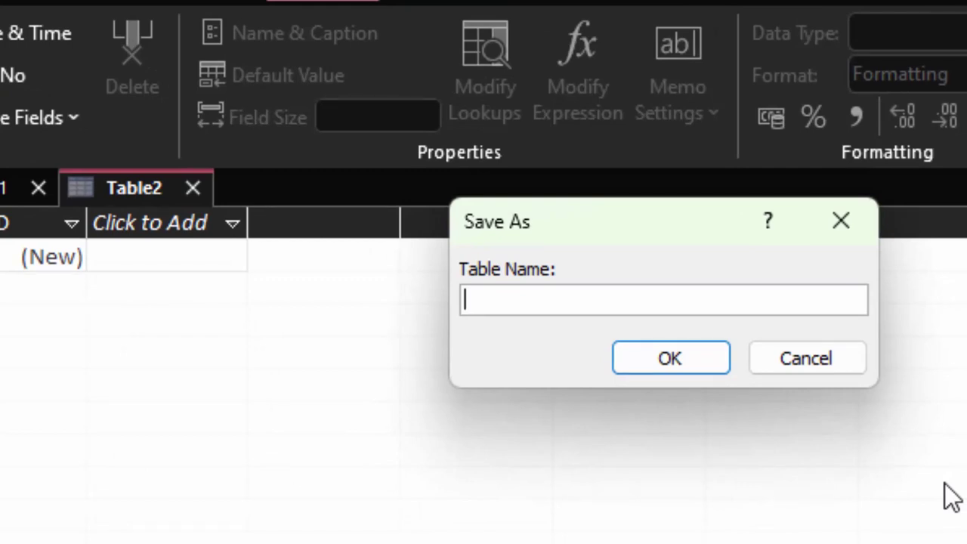
type("Status")
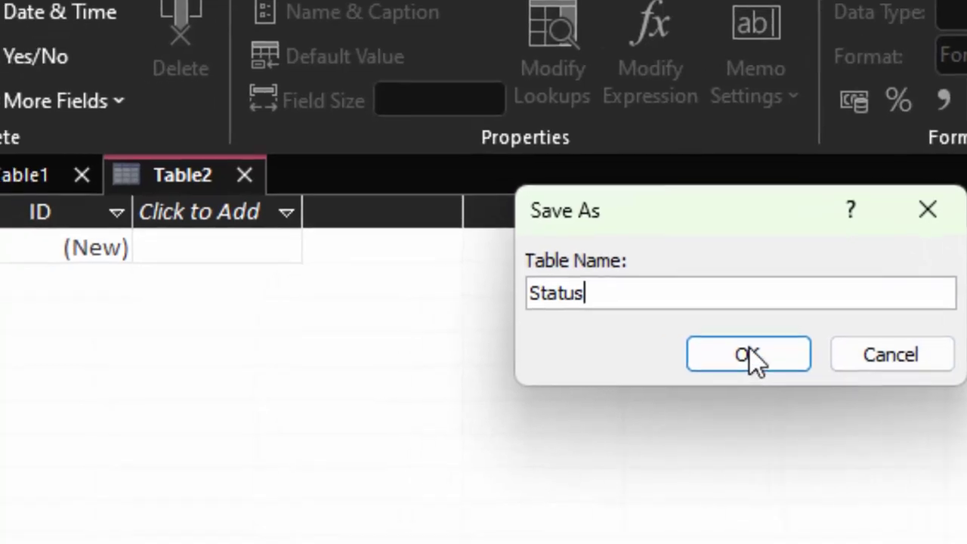
left_click(671, 356)
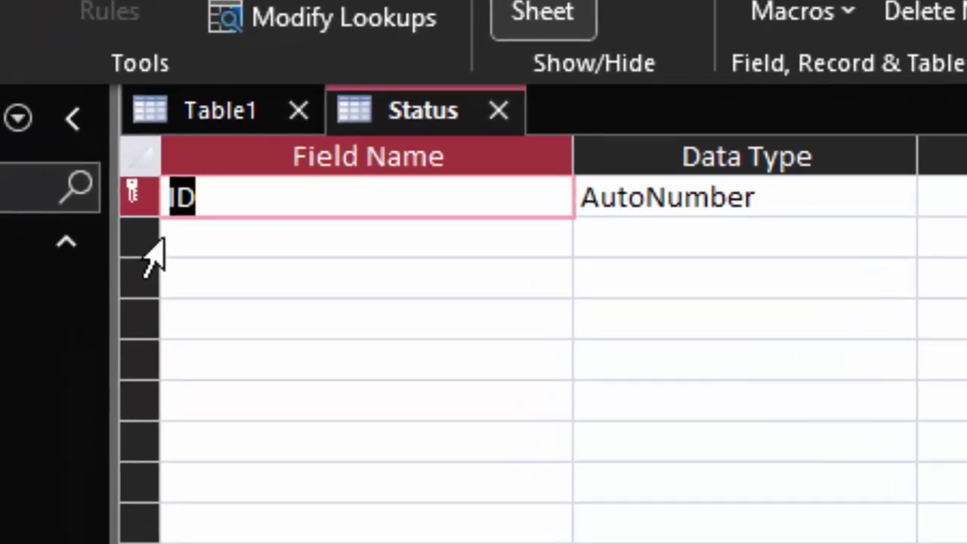
- Add a Name field below ID, dismissing the reserved-word warning
left_click(230, 232)
type("Nam")
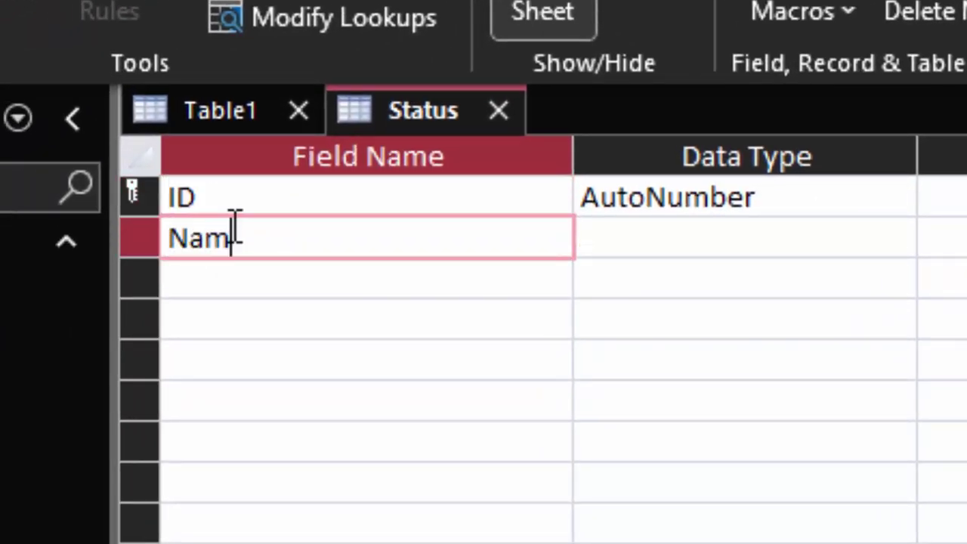
type("e")
key("Tab")
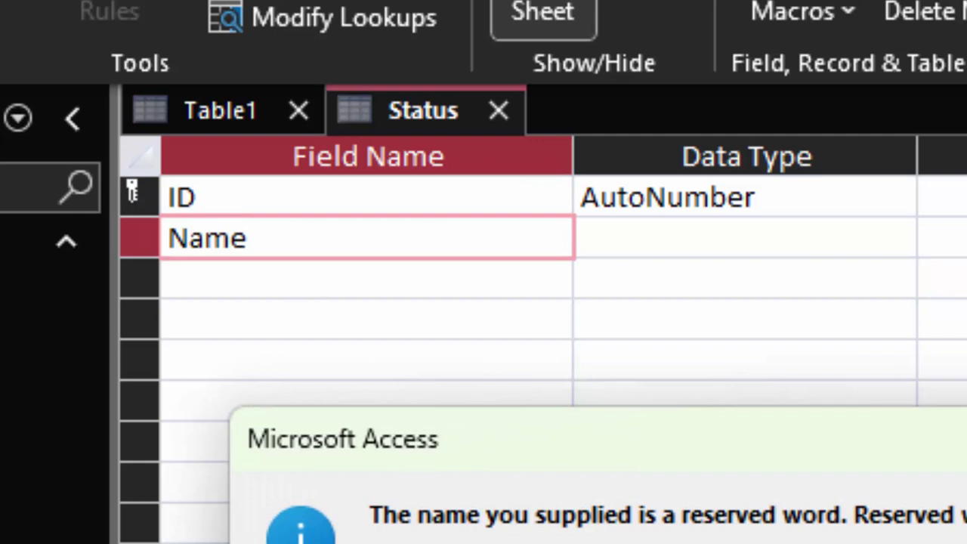
key("Return")
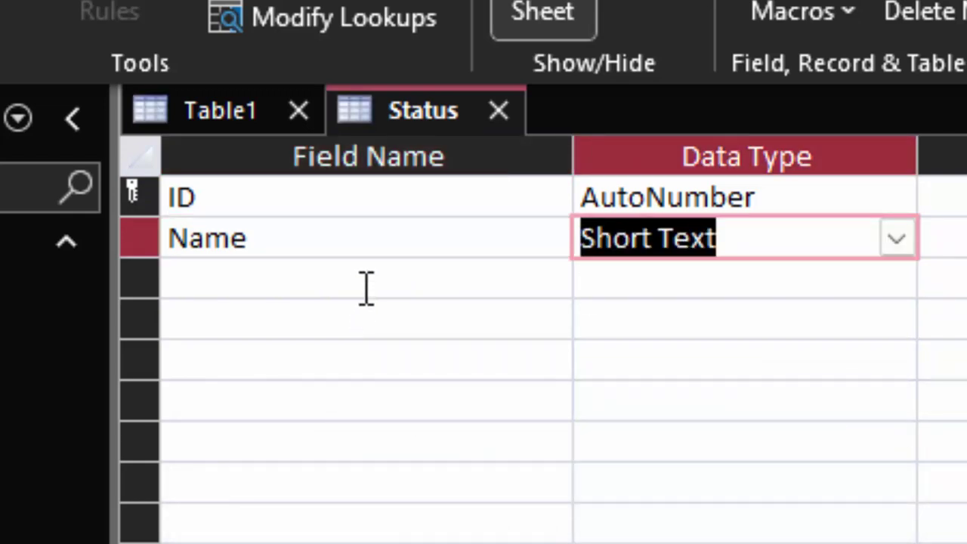
- Add an Age field of type Number with field size Double
left_click(365, 284)
type("Age")
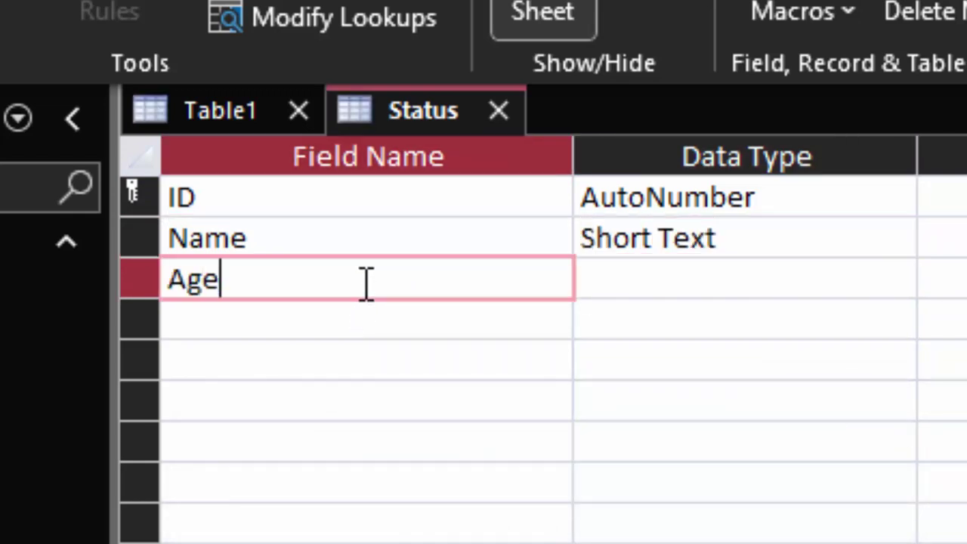
key("Tab")
left_click(896, 279)
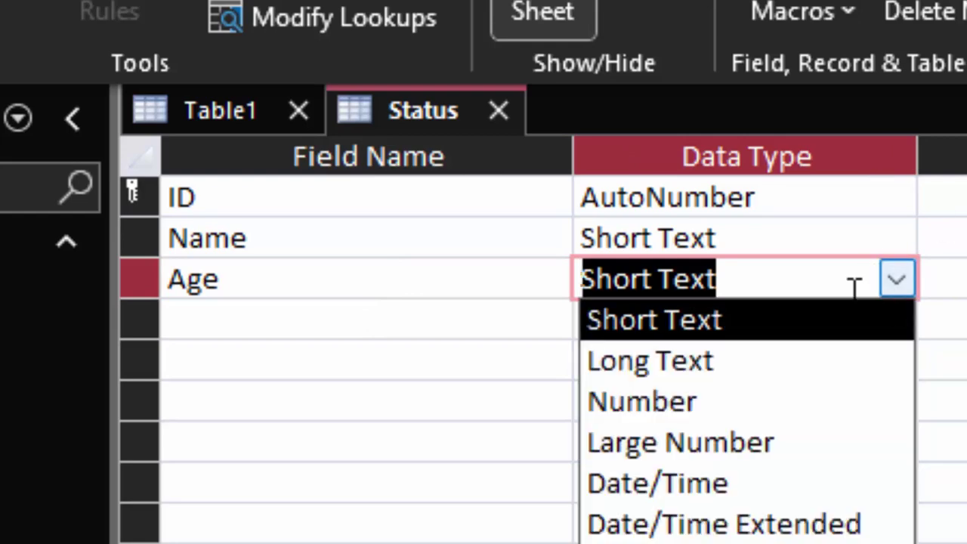
left_click(726, 402)
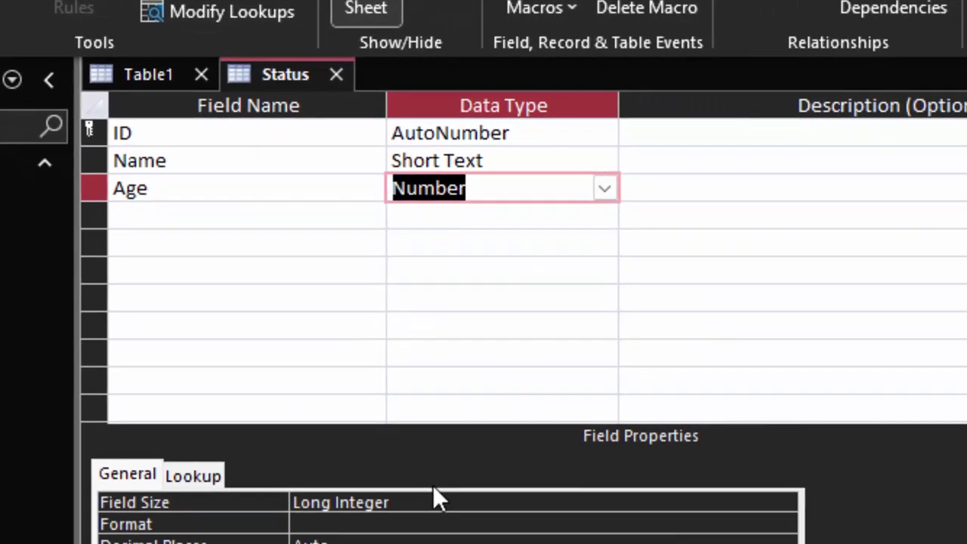
left_click(418, 497)
key("BackSpace")
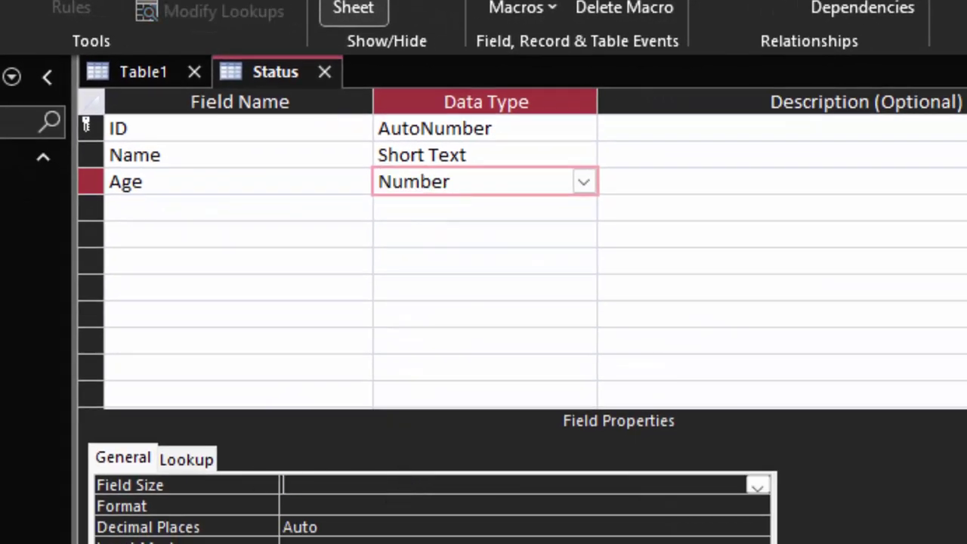
type("double")
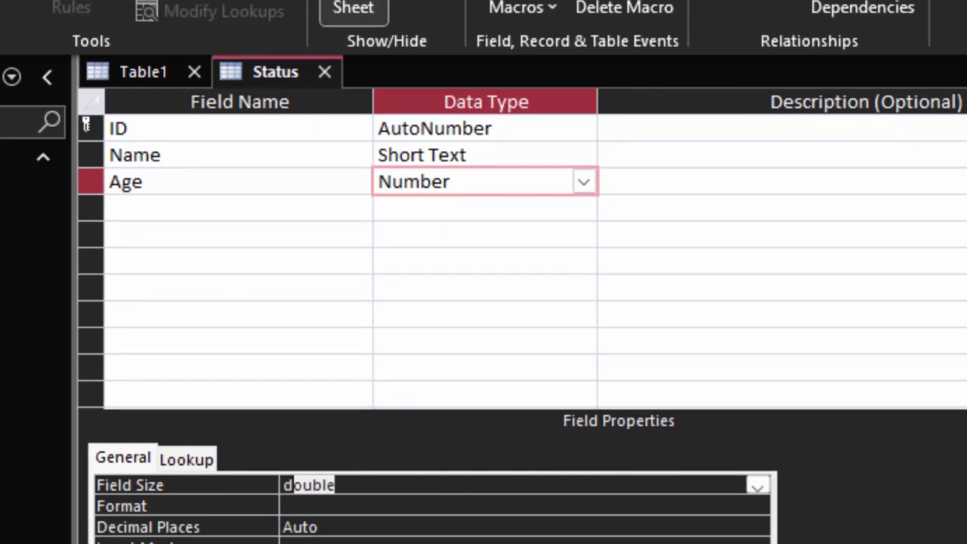
- Add a Status field and bring up its data type choices
left_click(157, 209)
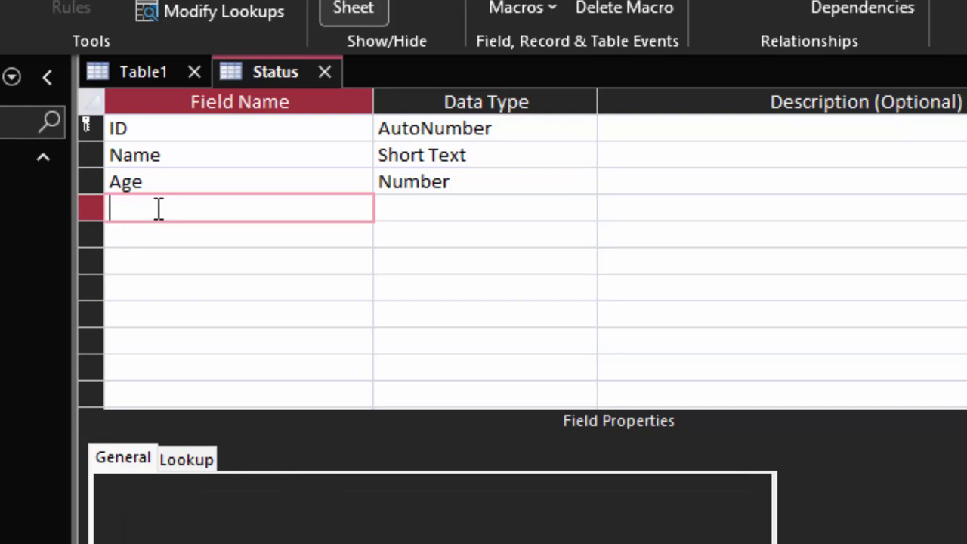
type("Stat")
type("us")
key("Tab")
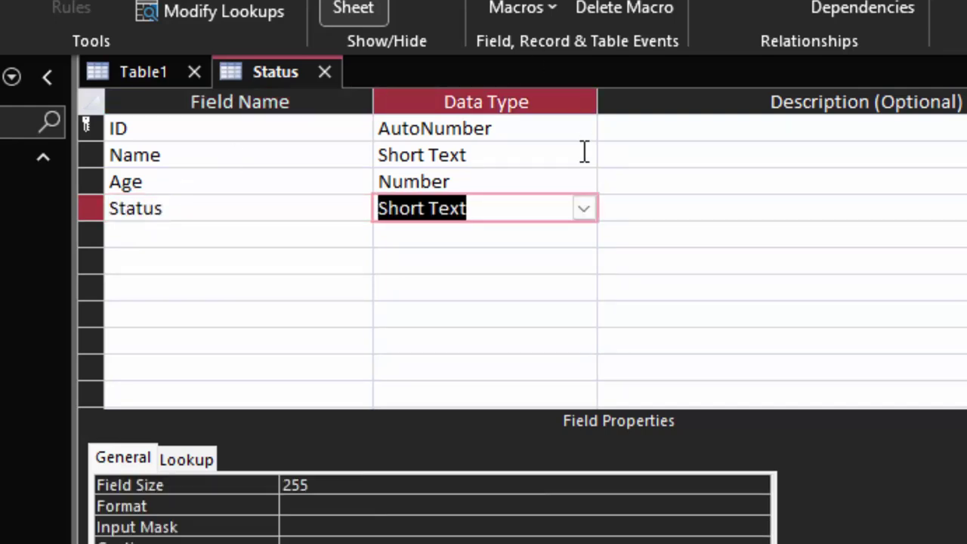
left_click(583, 210)
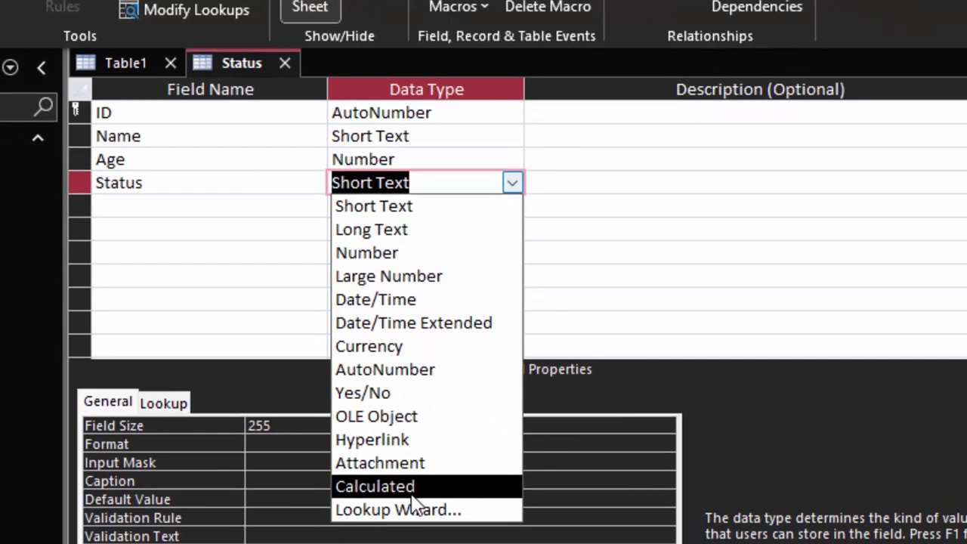
- Make Status Calculated with IIf([Age]>=60,"Ser Citizen",IIf([Age]>=18,"Adult","Child"))
left_click(428, 488)
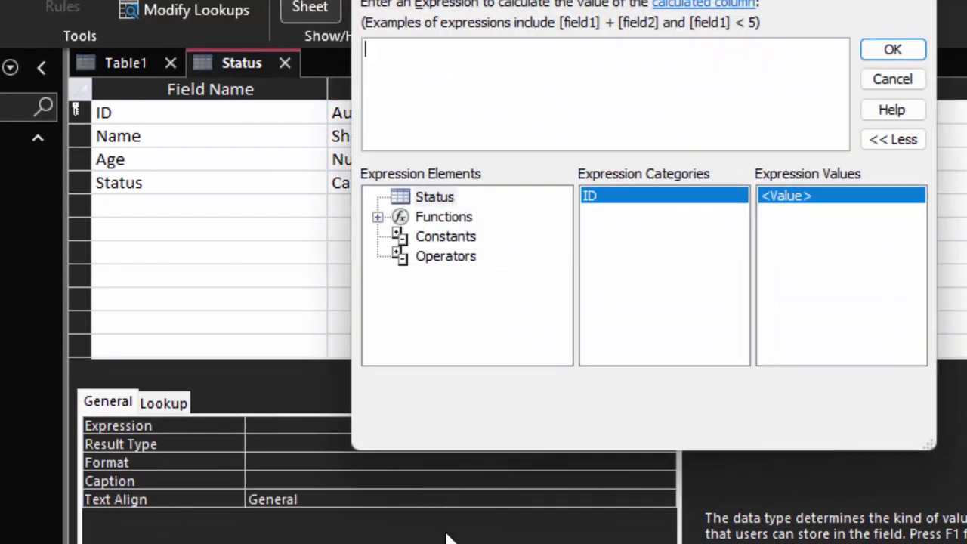
left_click_drag(497, 4, 630, 4)
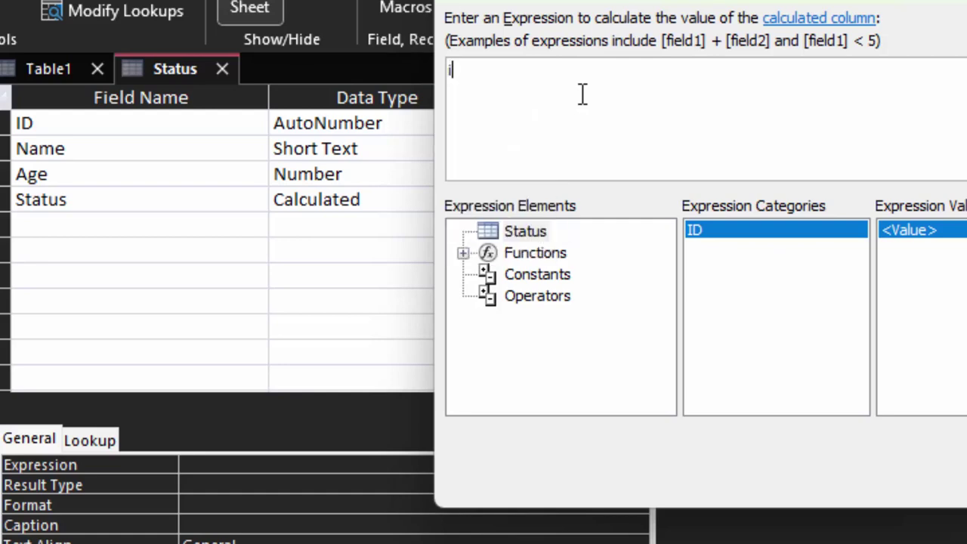
type("if")
key("Tab")
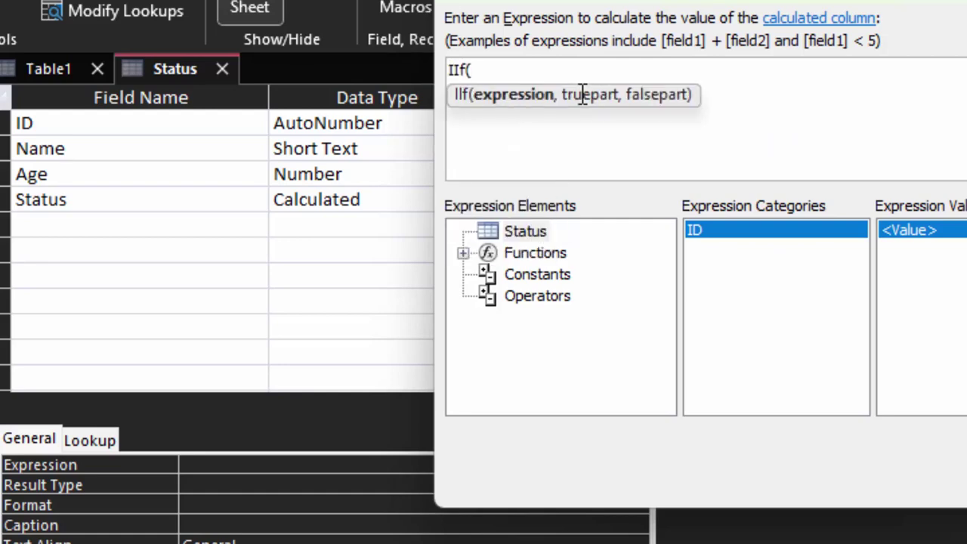
type("[A")
type("ge]")
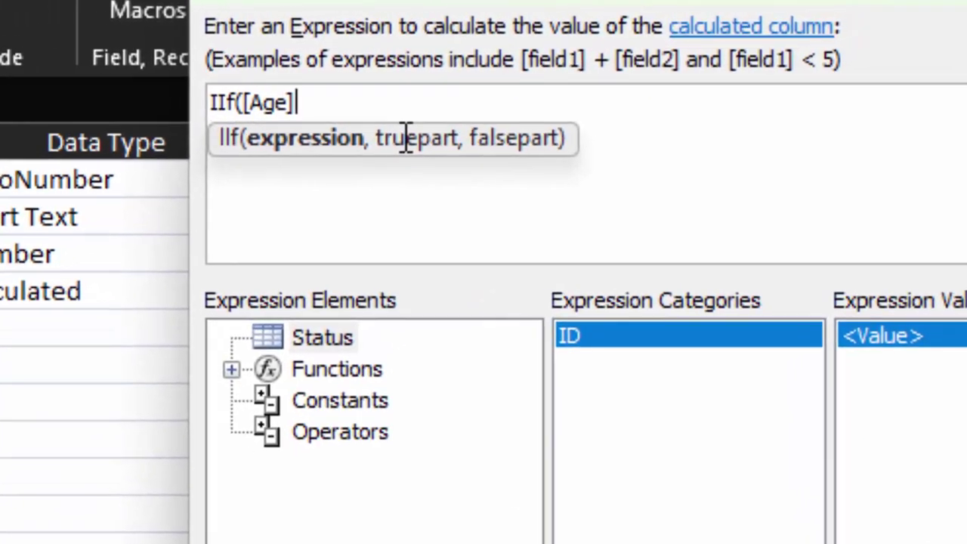
type(">=")
type("60")
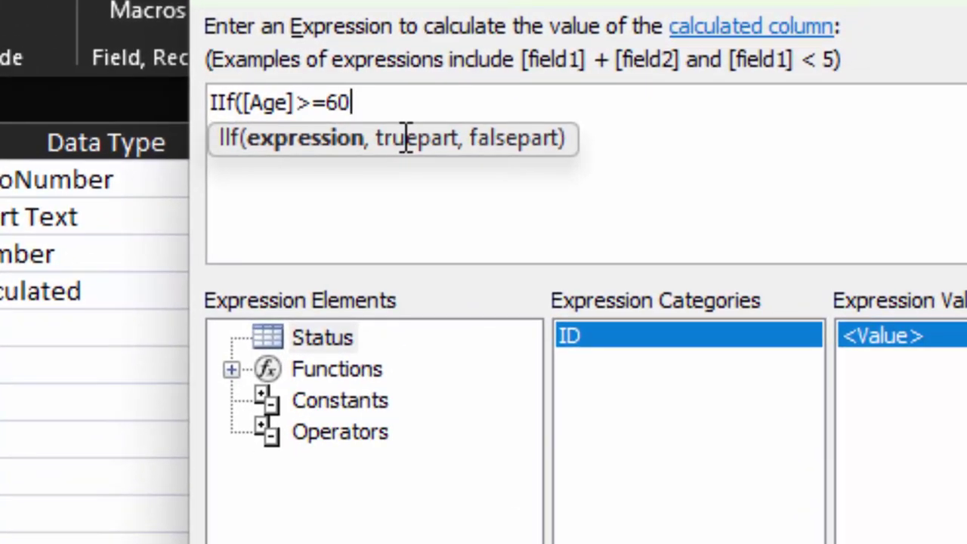
type(",\"")
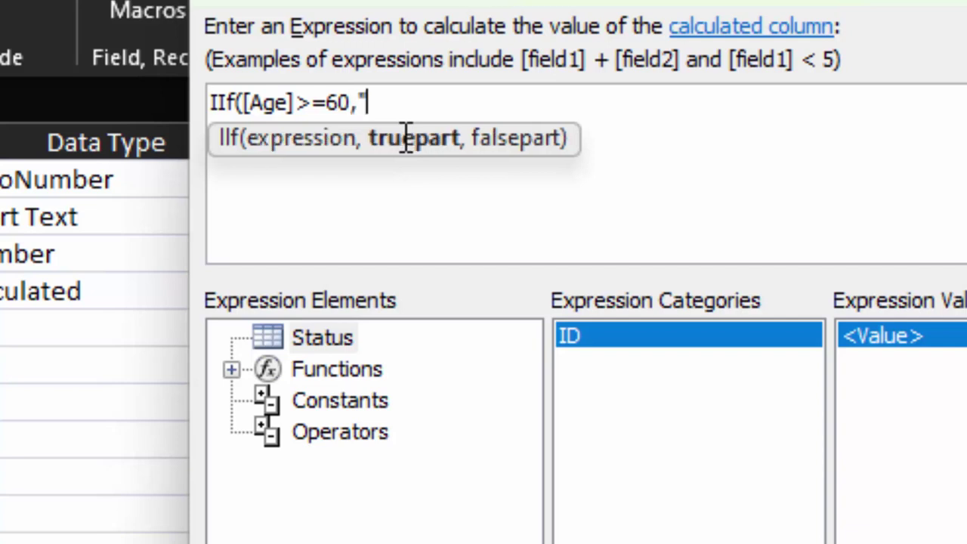
type("Ser")
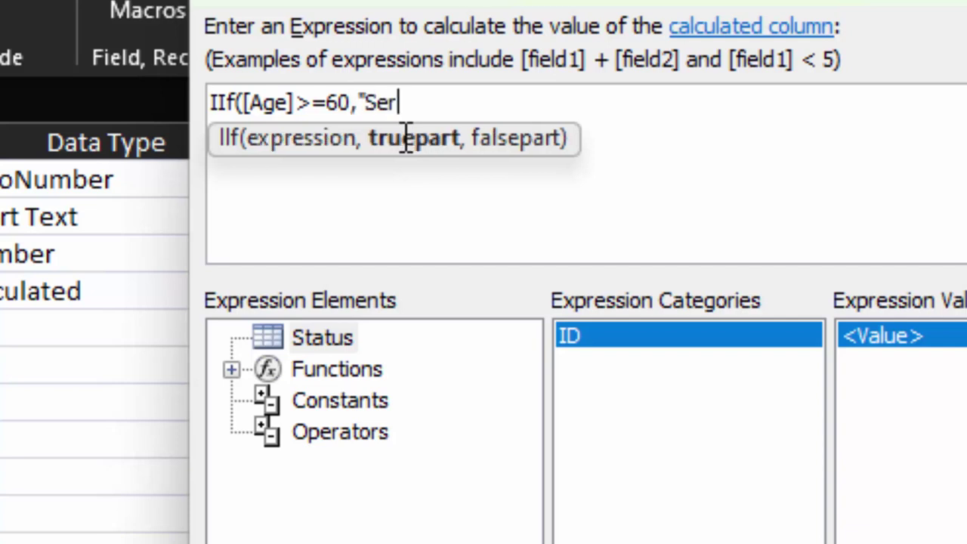
type(" Citi")
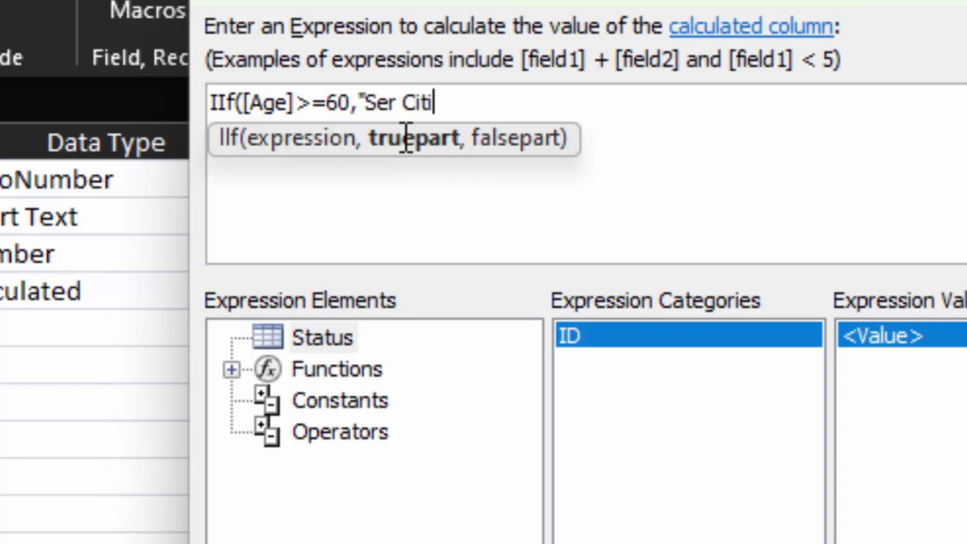
type("zer ")
type("\"")
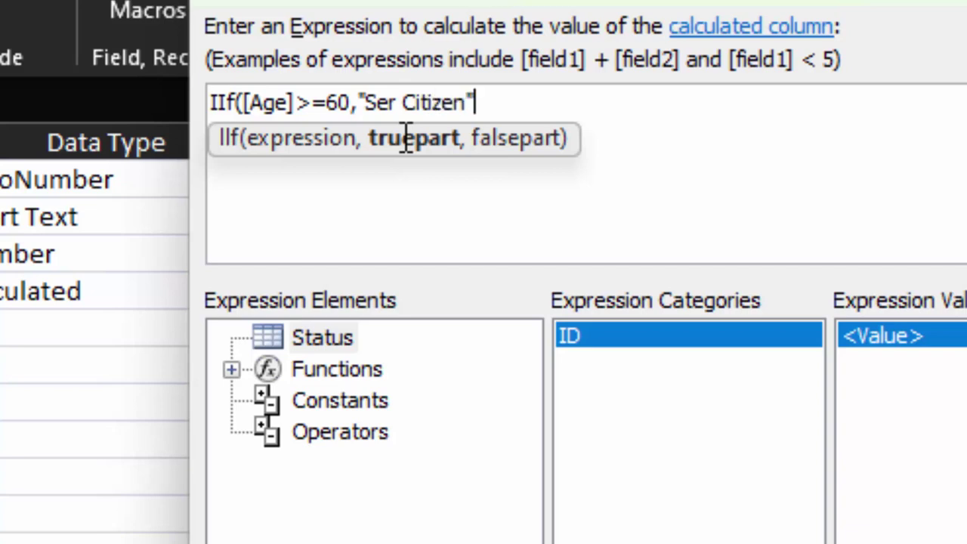
type(",")
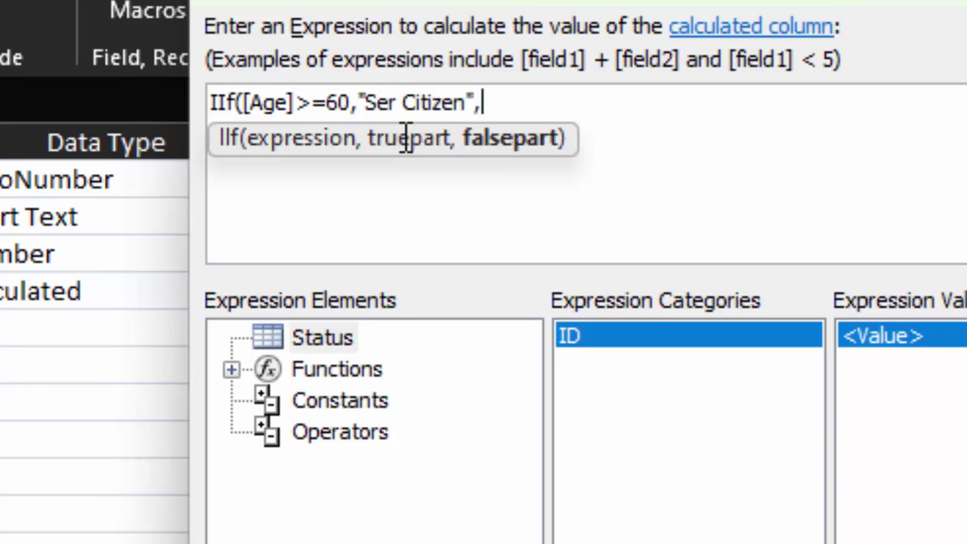
type("iif(")
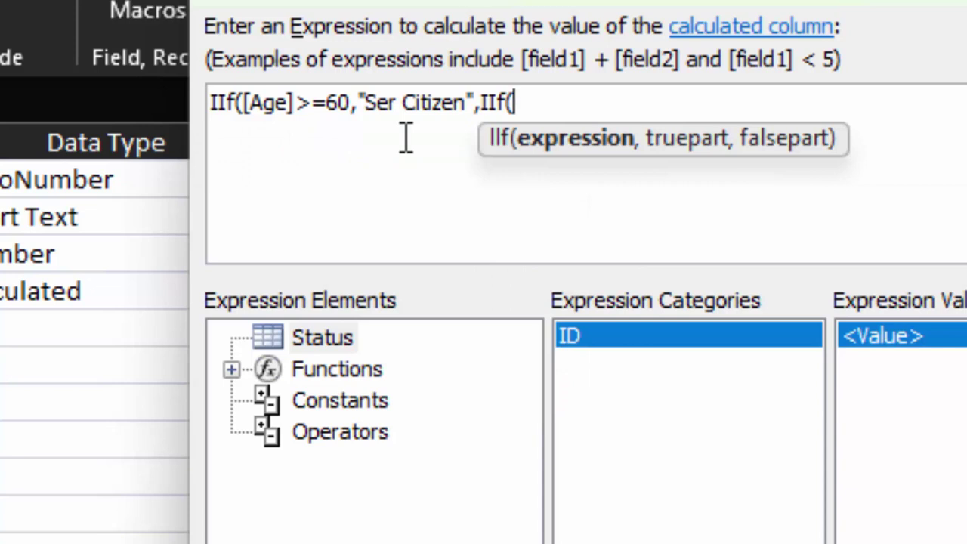
type("[Age")
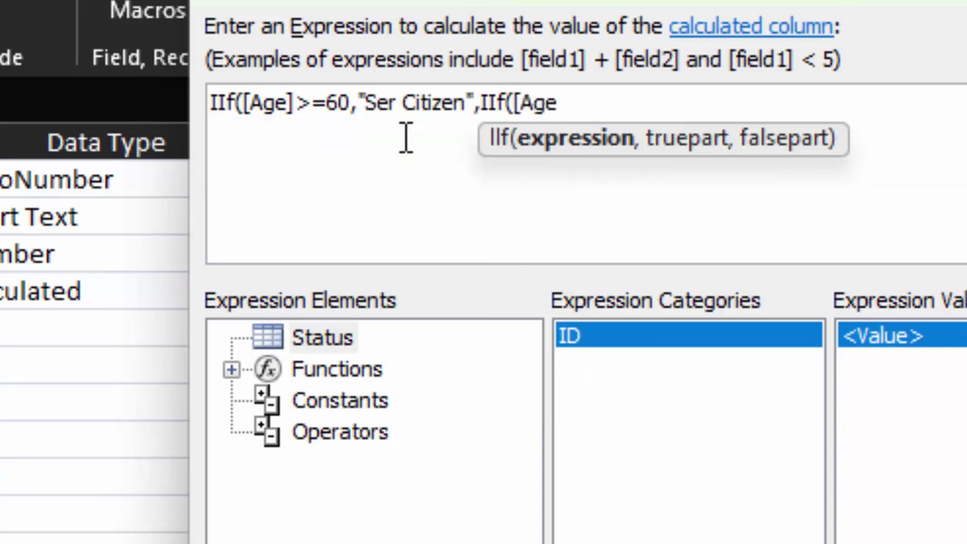
type("]>=")
type("18")
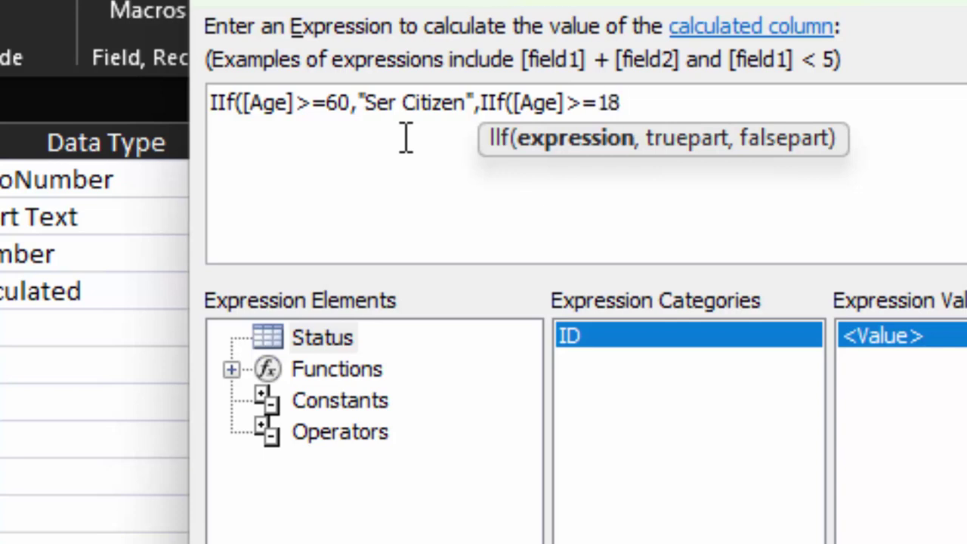
type(",\"")
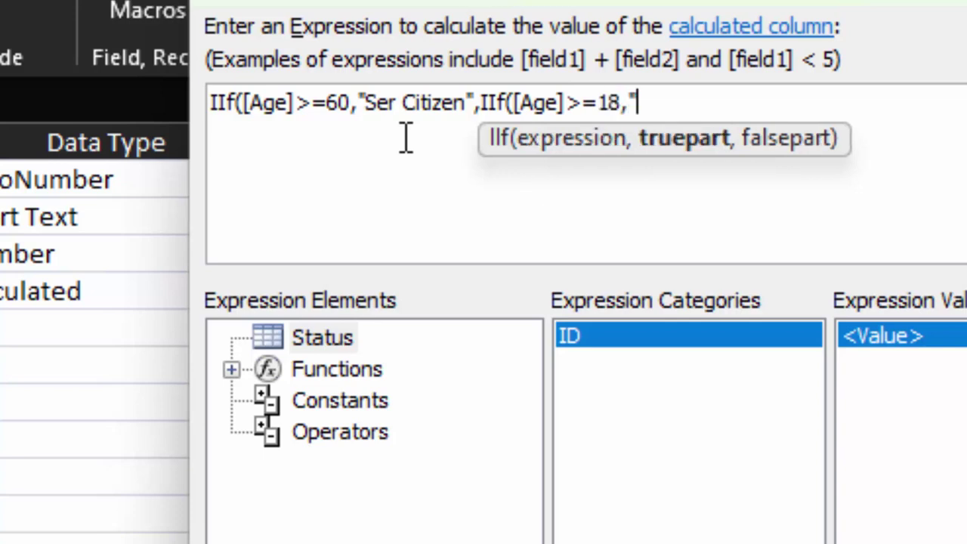
type("Adult\"")
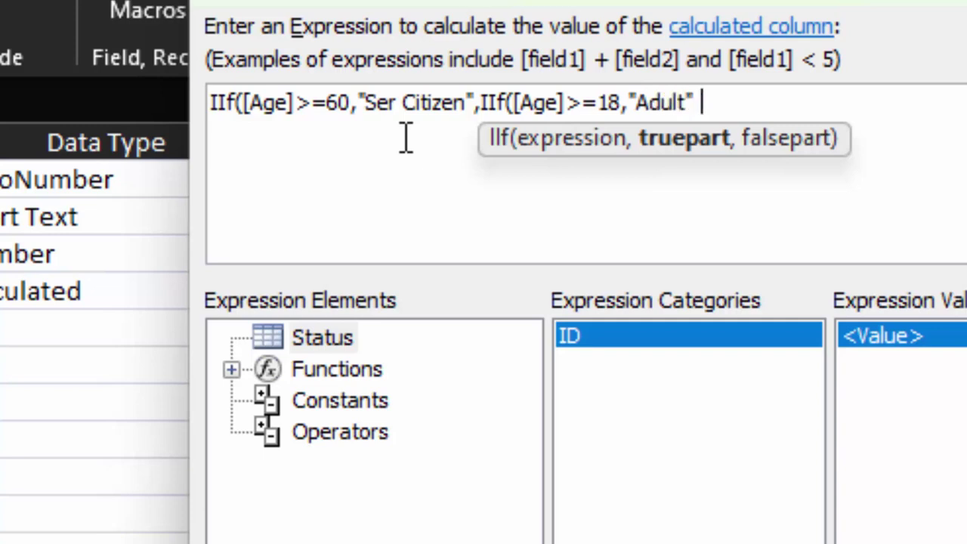
type(",\"Chi")
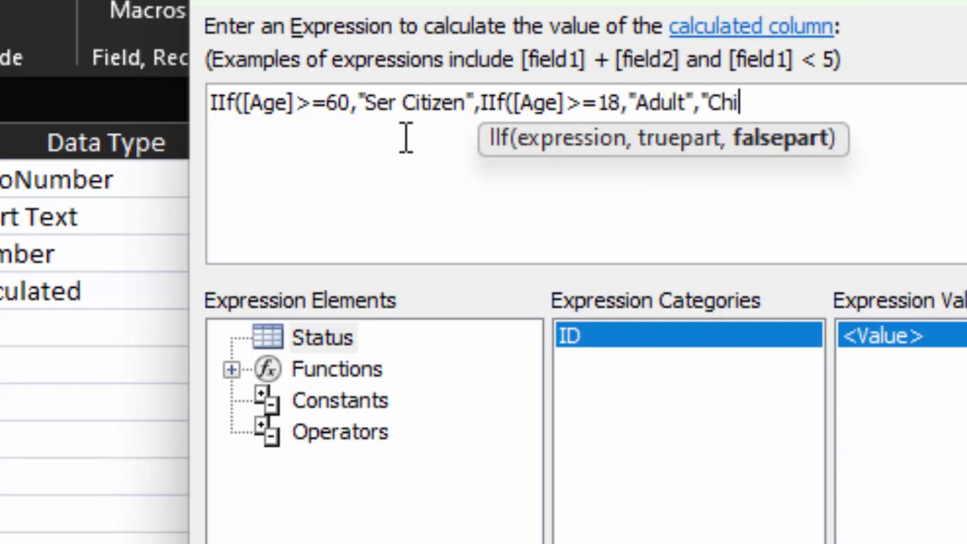
type("ld\")")
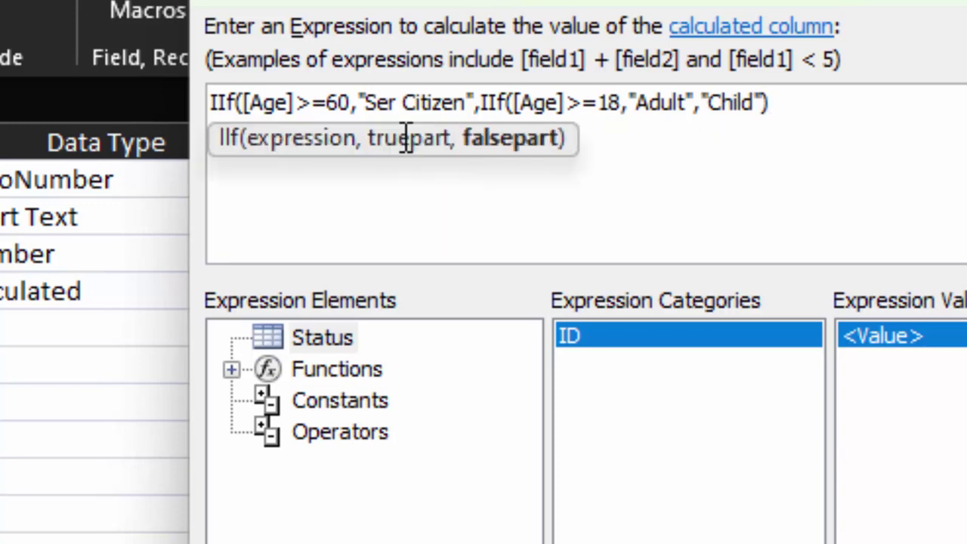
type(")")
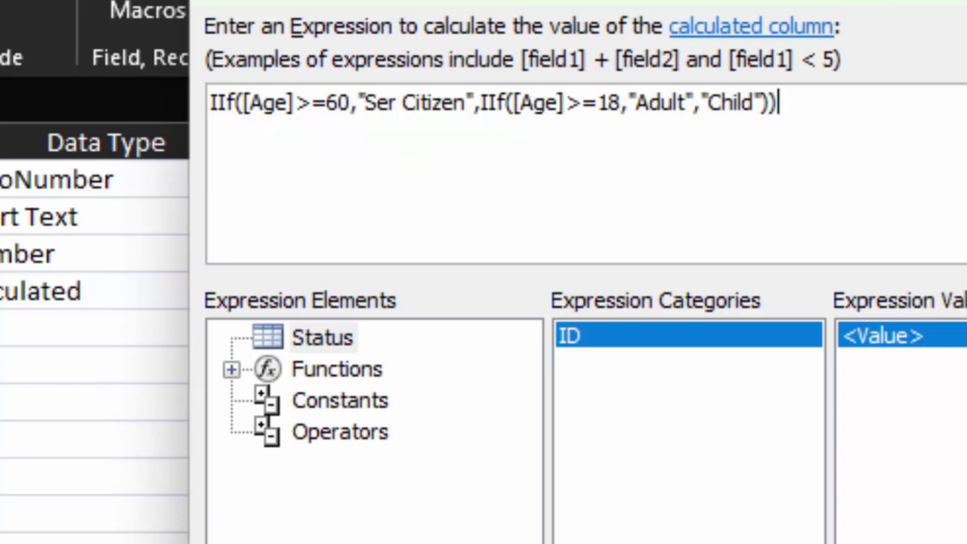
- Accept the expression, save the Status table, and widen the Name column
key("Return")
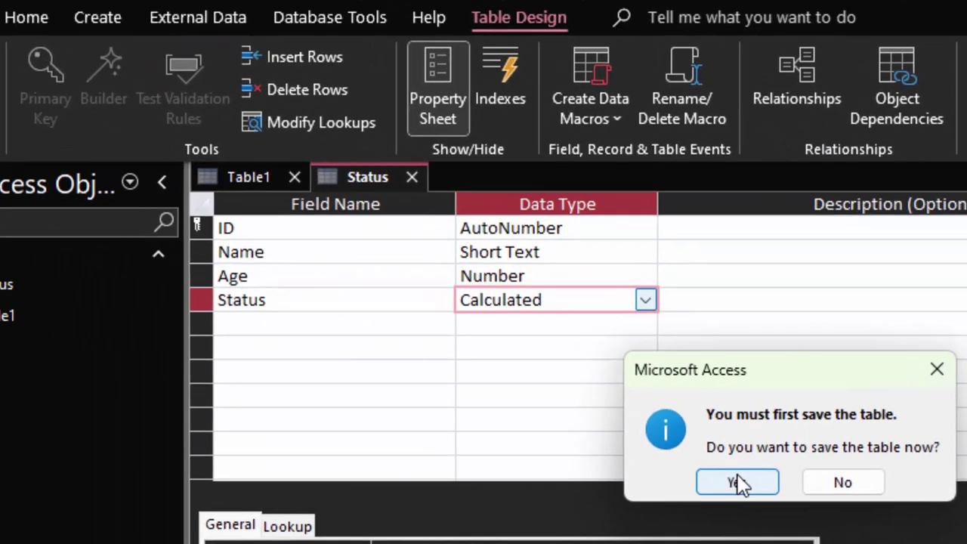
left_click(738, 482)
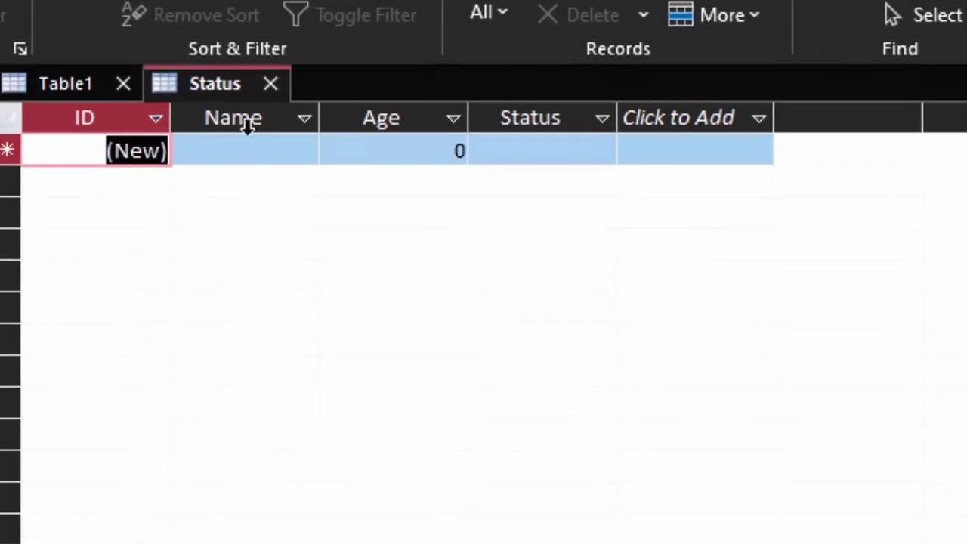
left_click_drag(327, 121, 367, 121)
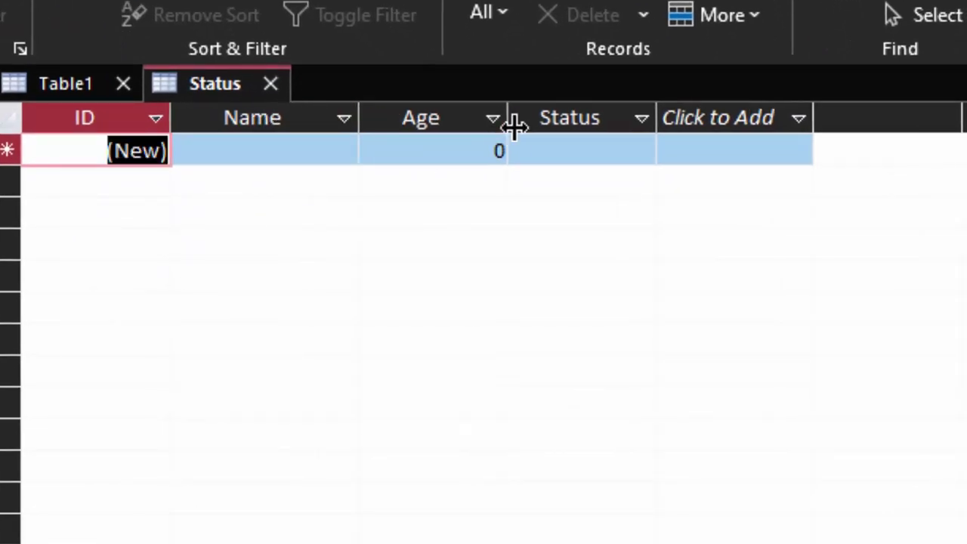
- Add a first record with a name and age 56, labelled Adult, then return to Design View
left_click(292, 151)
type("R")
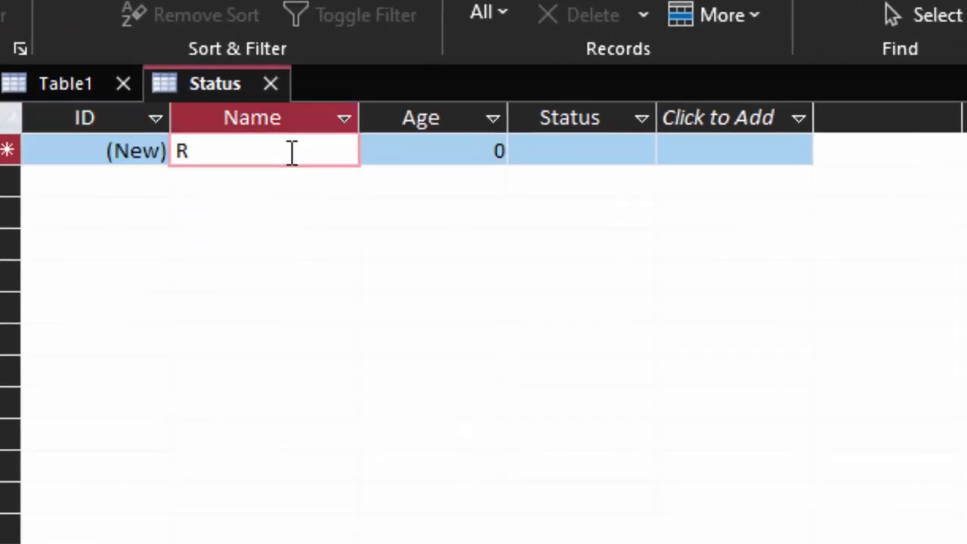
type("itesh")
key("Tab")
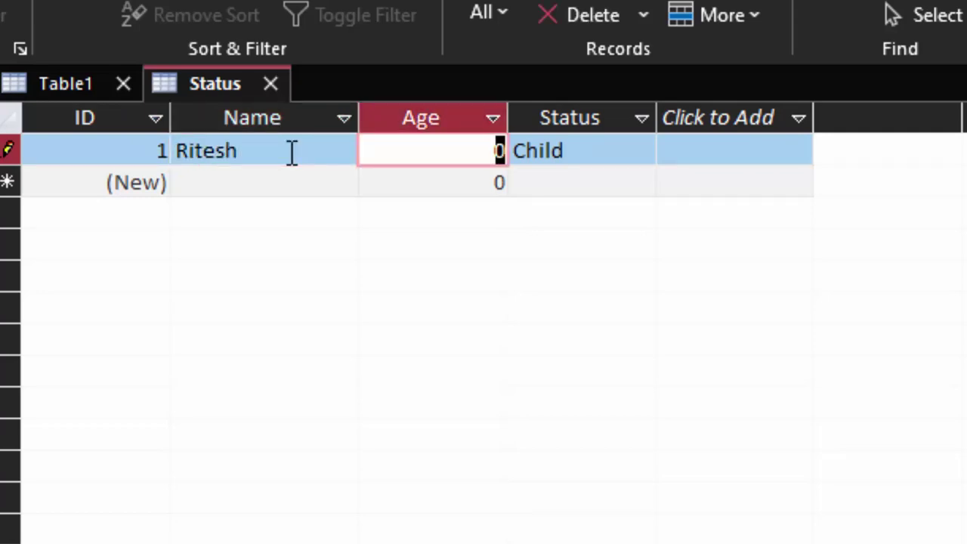
type("56")
key("Tab")
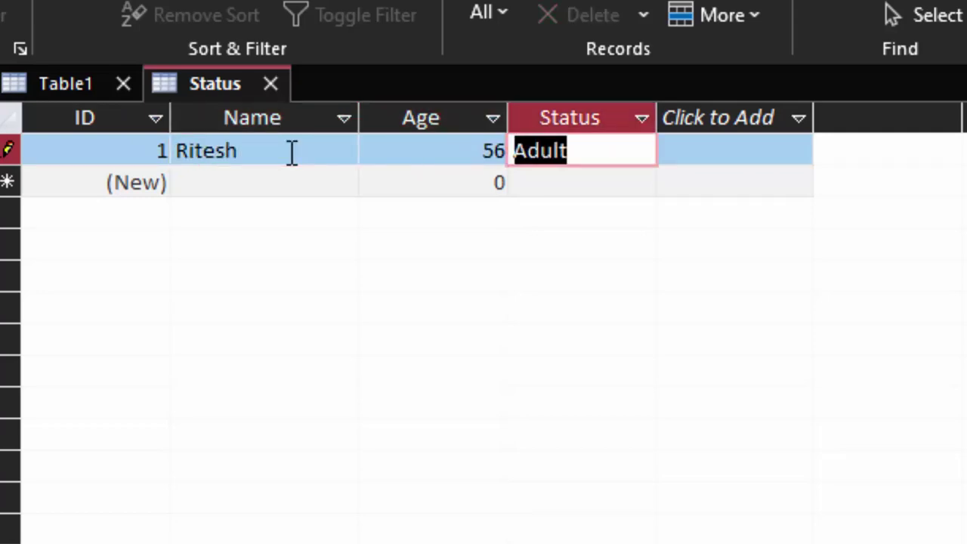
key("Tab")
key("Tab")
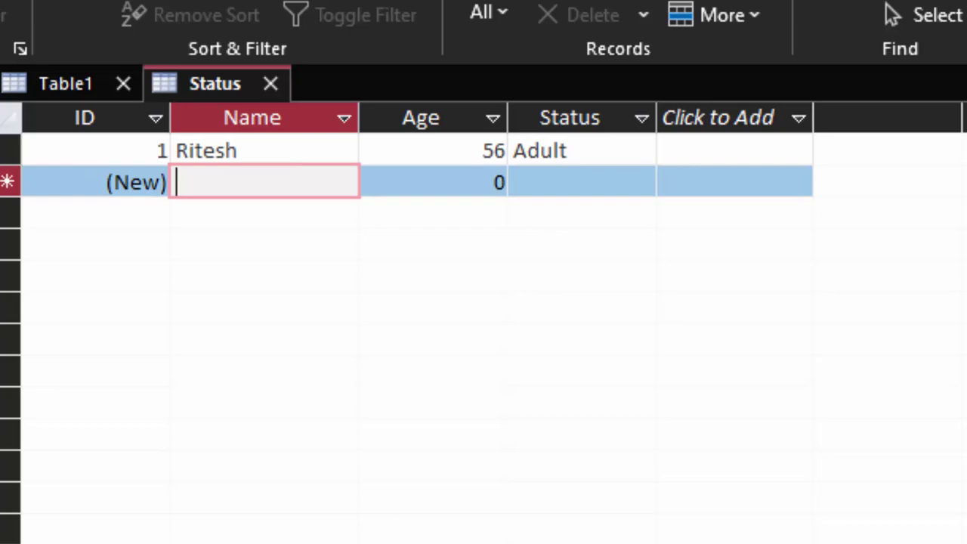
key("ctrl+period")
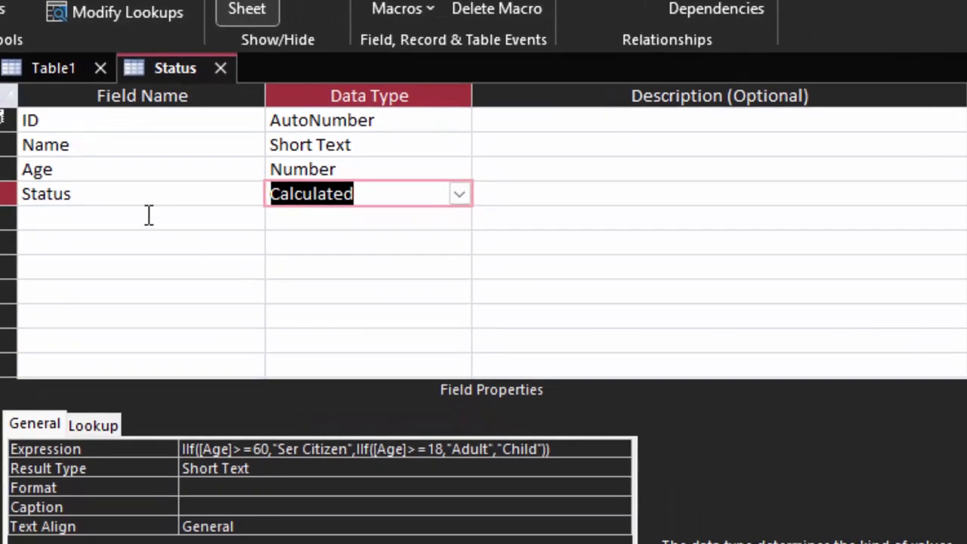
- Inspect the Status field's Calculated type and its nested IIf Age expression
left_click(149, 216)
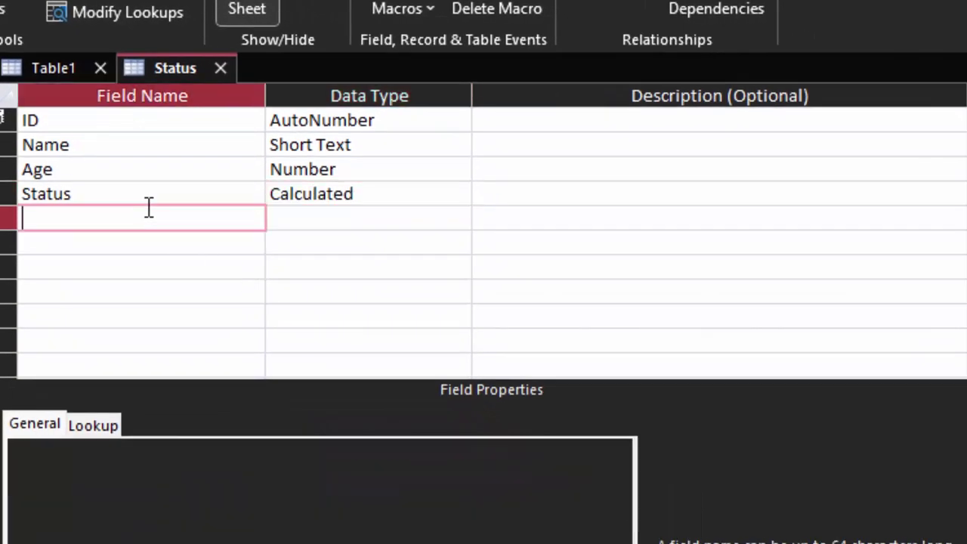
left_click(413, 190)
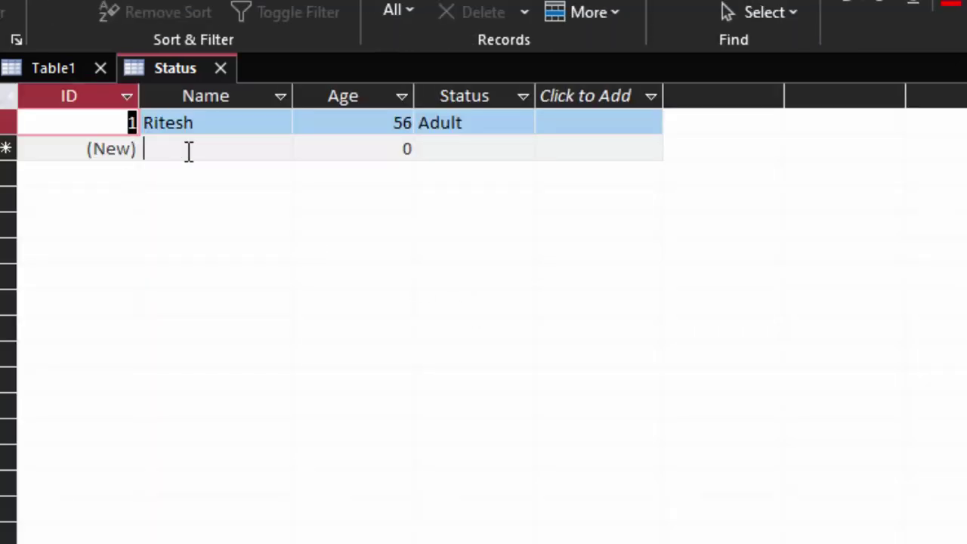
- Add a record with a name and age 4, labelled Child
left_click(189, 149)
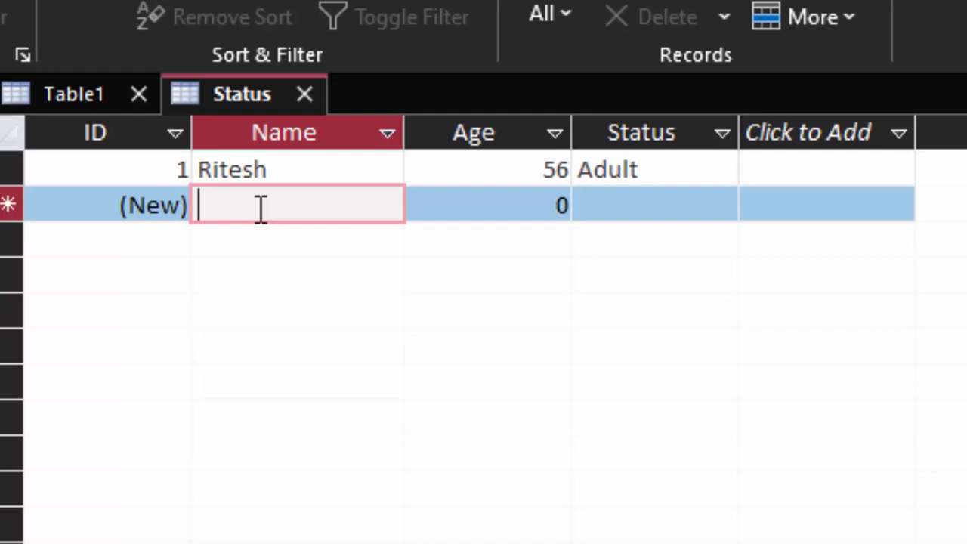
type("Ba")
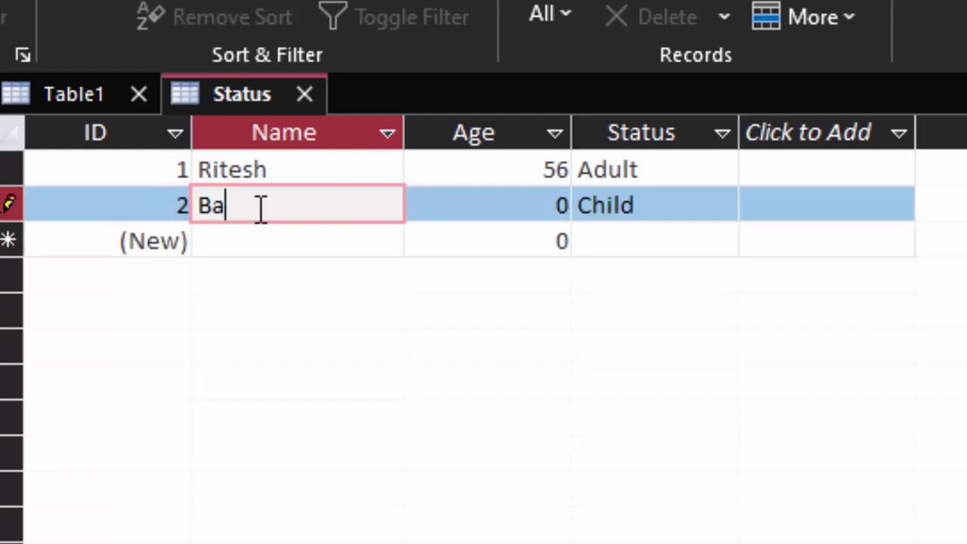
type("blu")
key("Tab")
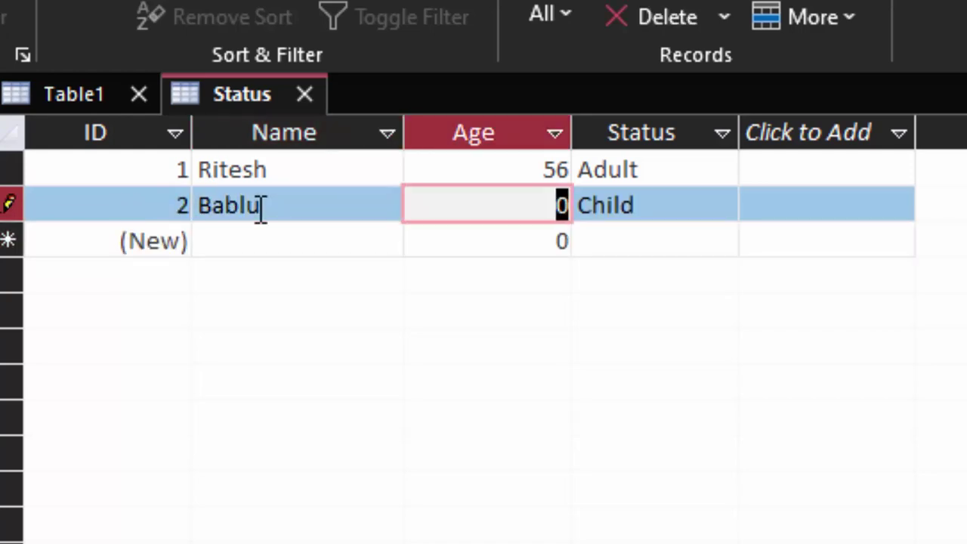
type("4")
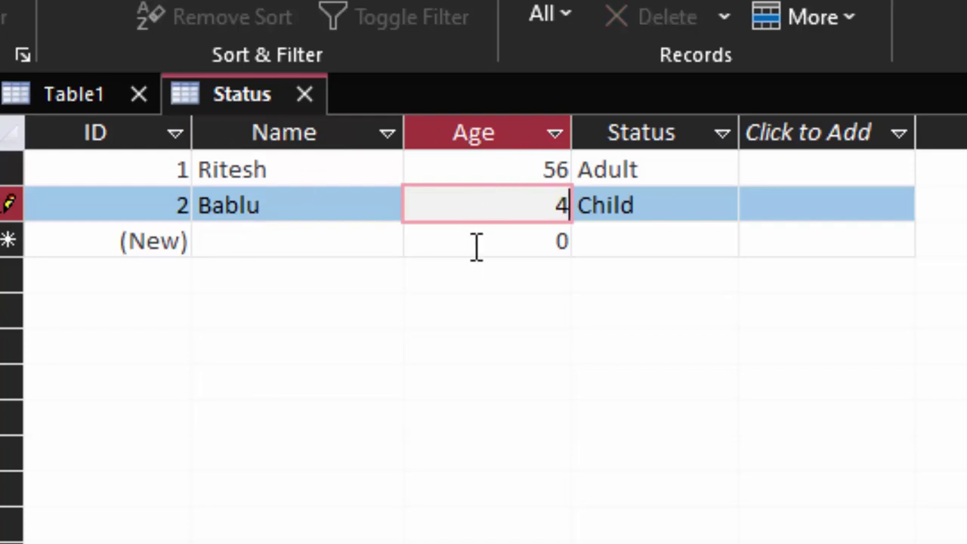
key("Tab")
- Add a record aged 17, labelled Child, and enter a name in a fourth row
left_click(278, 241)
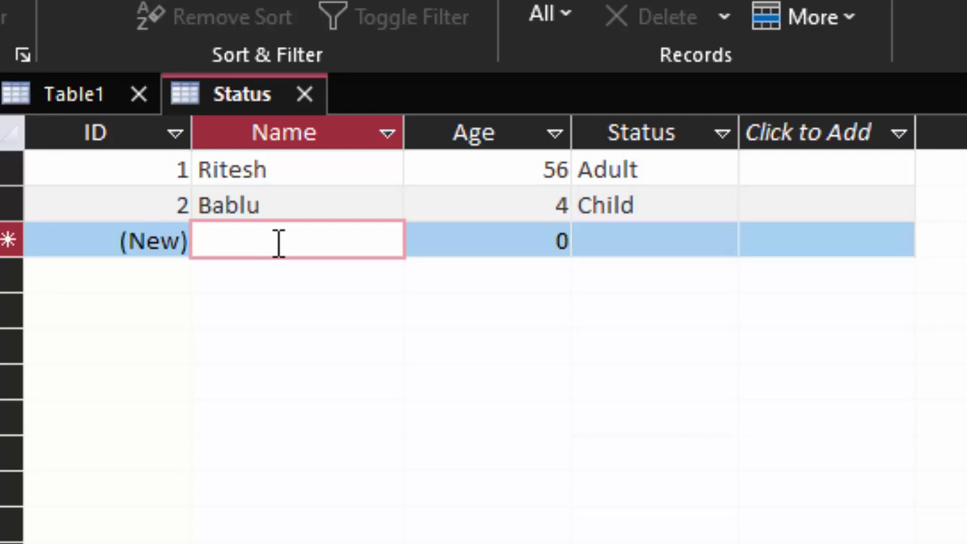
type("Gaur")
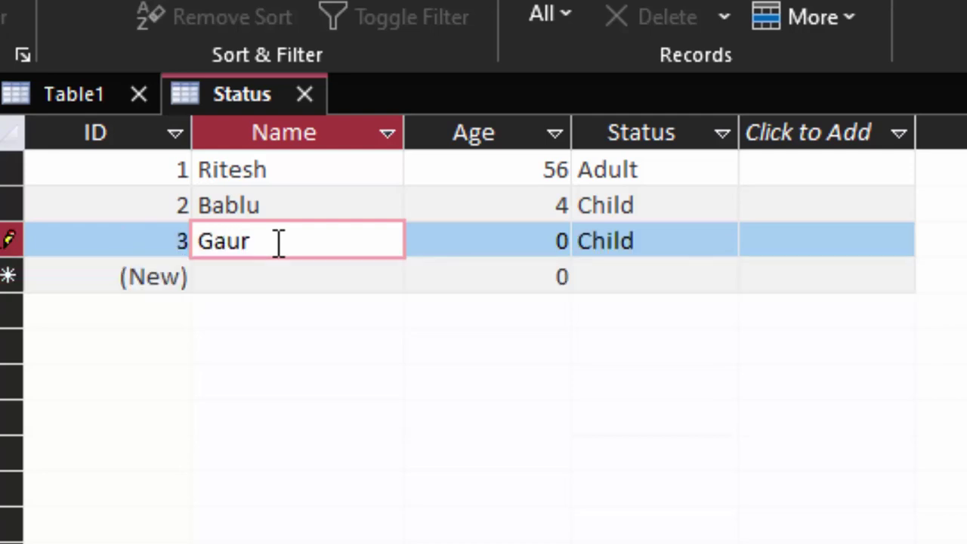
type("av")
key("Tab")
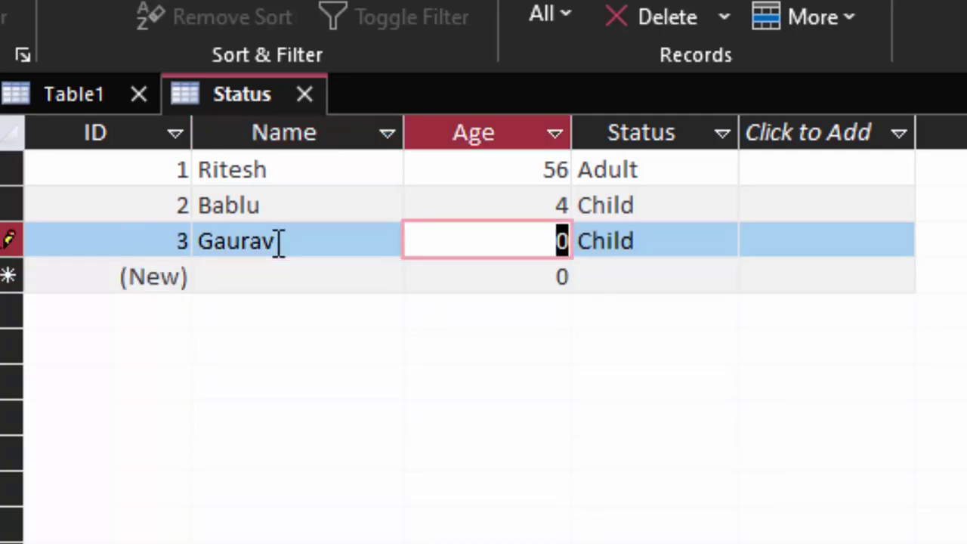
type("17")
key("Tab")
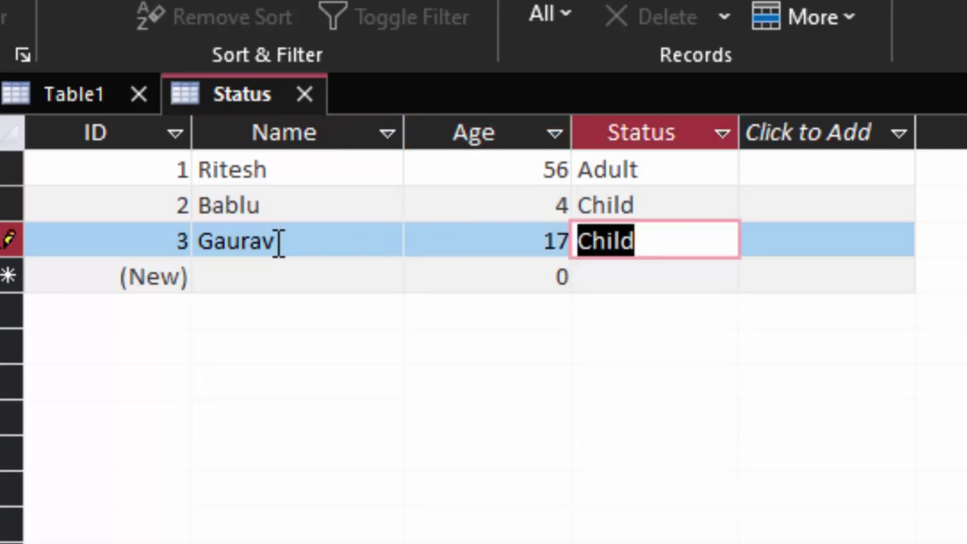
key("Tab")
key("Tab")
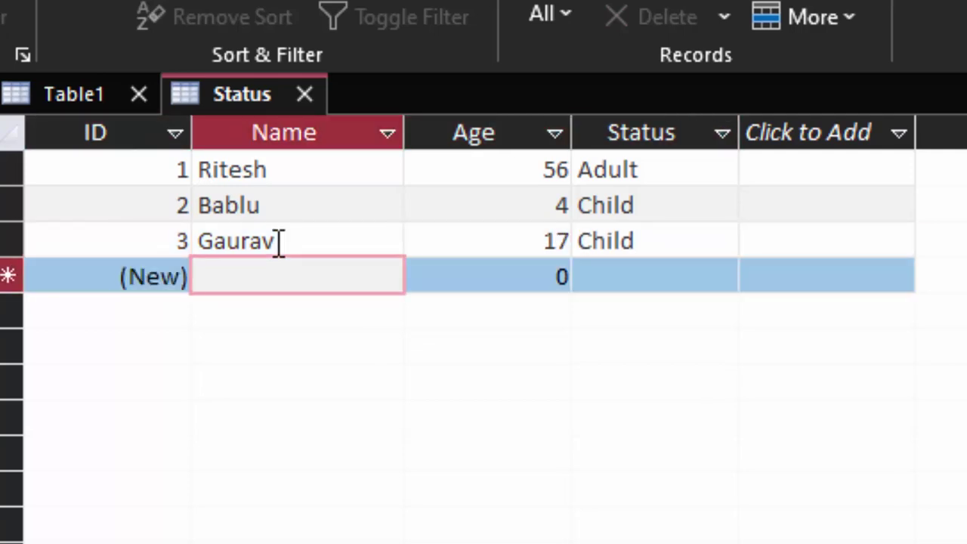
type("Raju")
key("Tab")
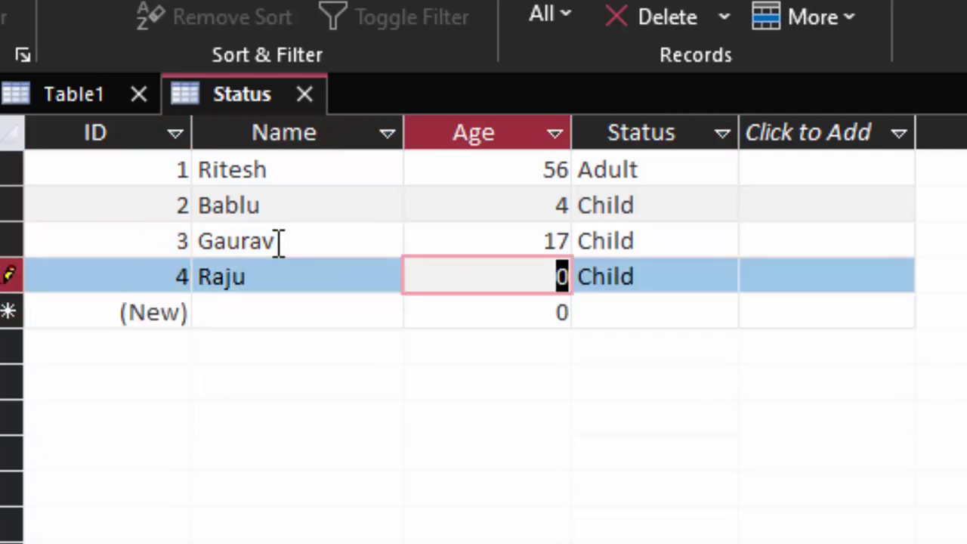
- Enter Age 18 for the fourth record so its Status shows Adult
type("18")
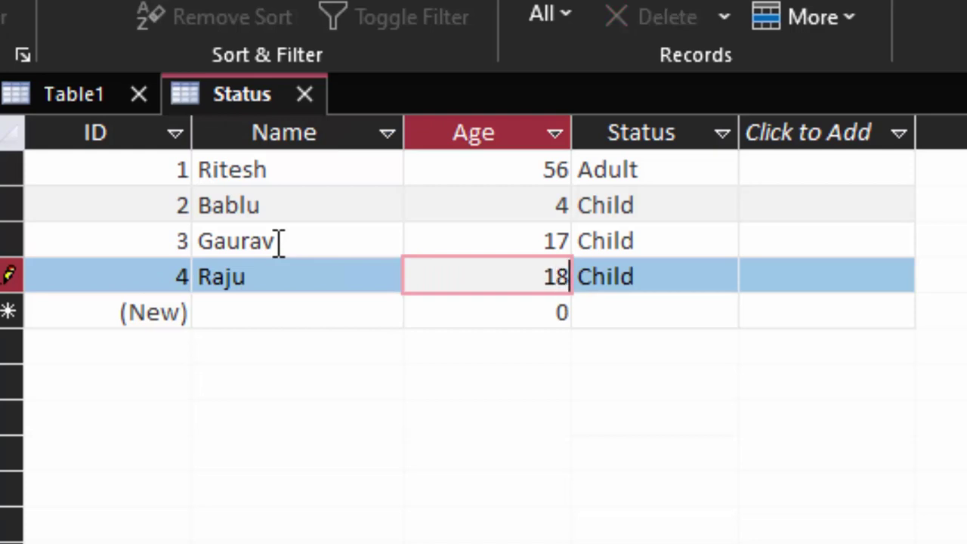
key("Tab")
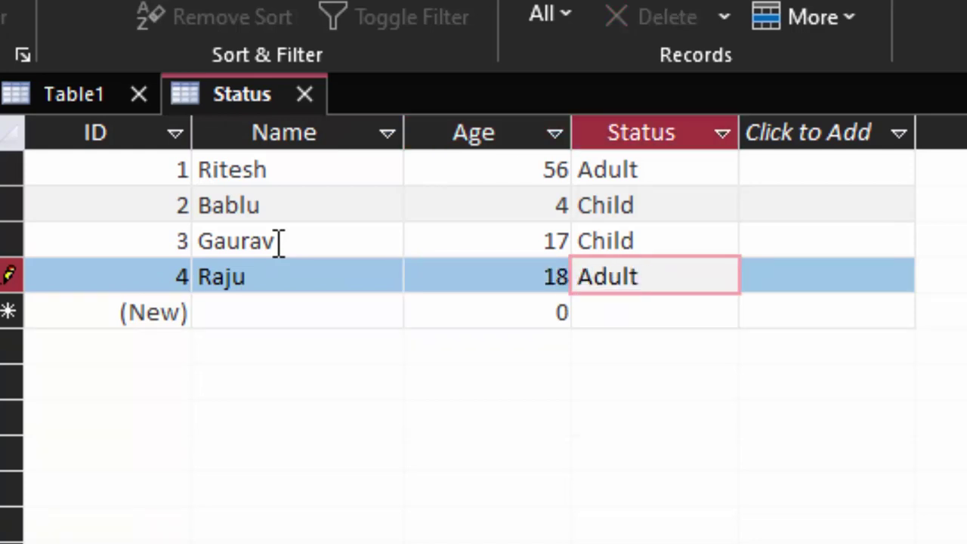
key("Tab")
key("Tab")
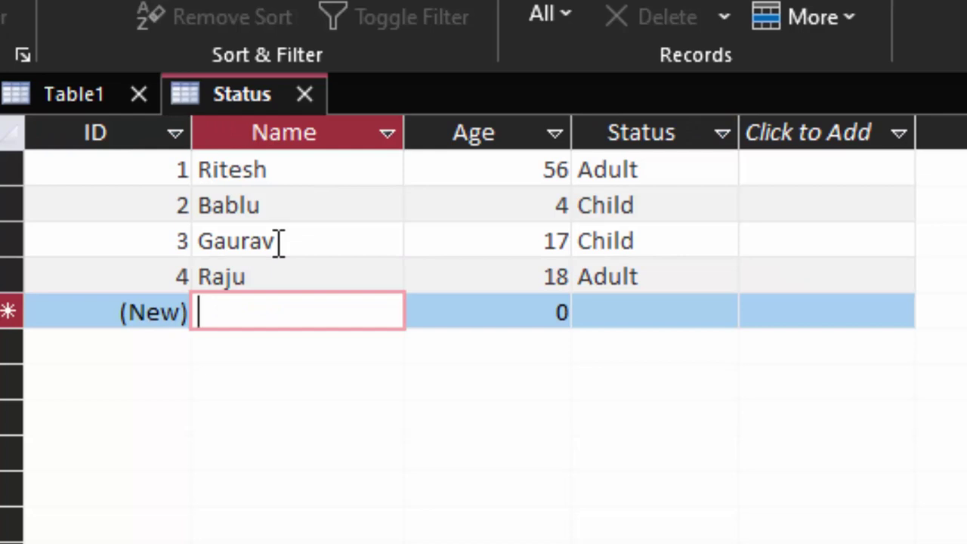
- Add a new record with a name and Age 60, giving Status Ser Citizen
type("Y")
key("BackSpace")
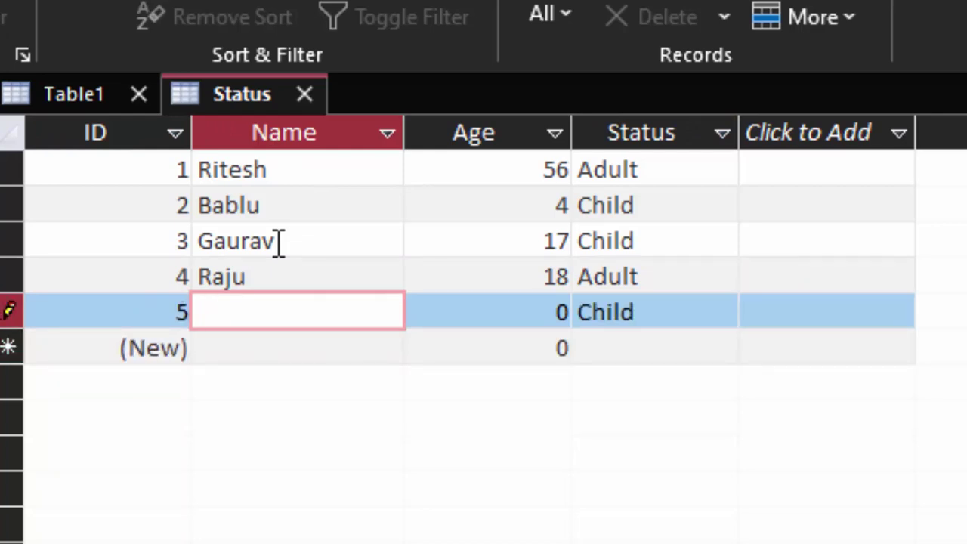
type("PP")
key("Tab")
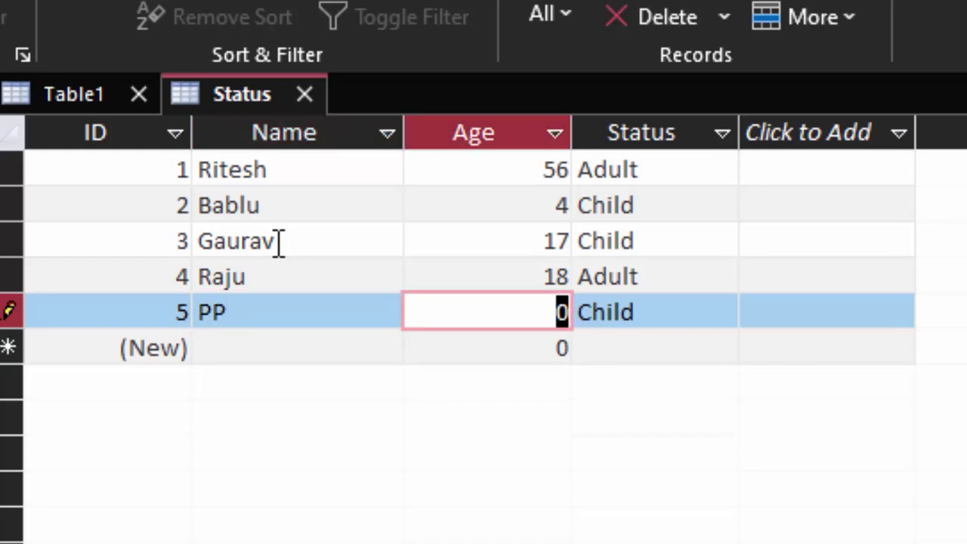
type("60")
key("Tab")
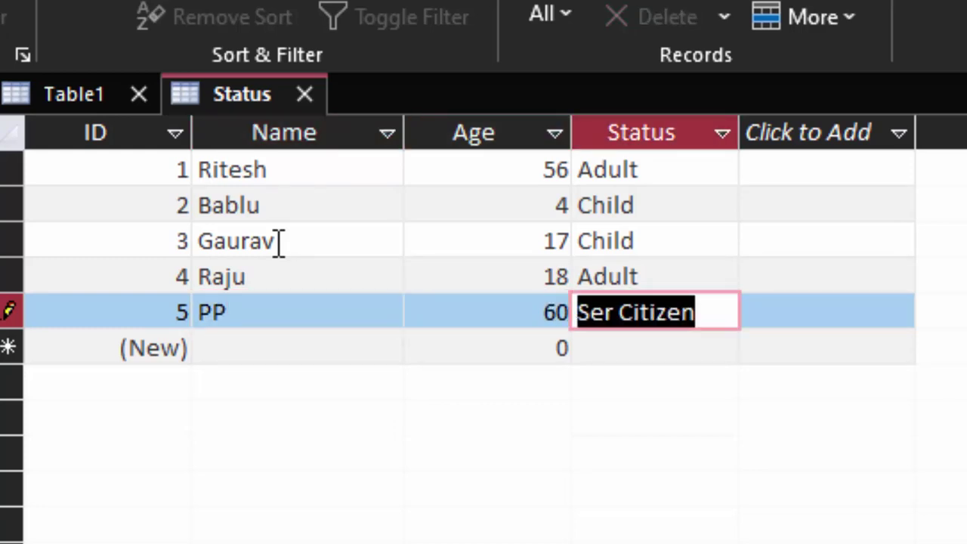
key("Tab")
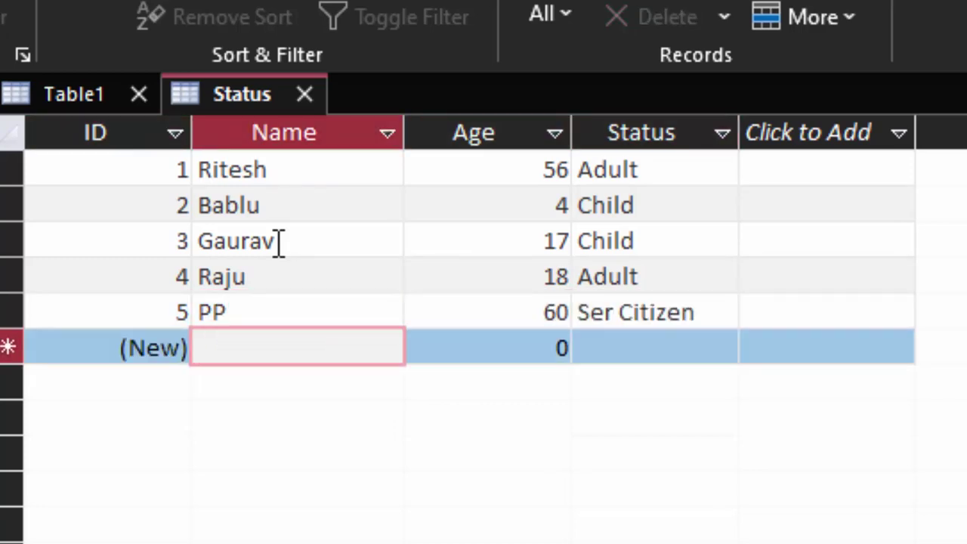
- Add another named record, replacing the default 0 with Age 77
type("Lokesh")
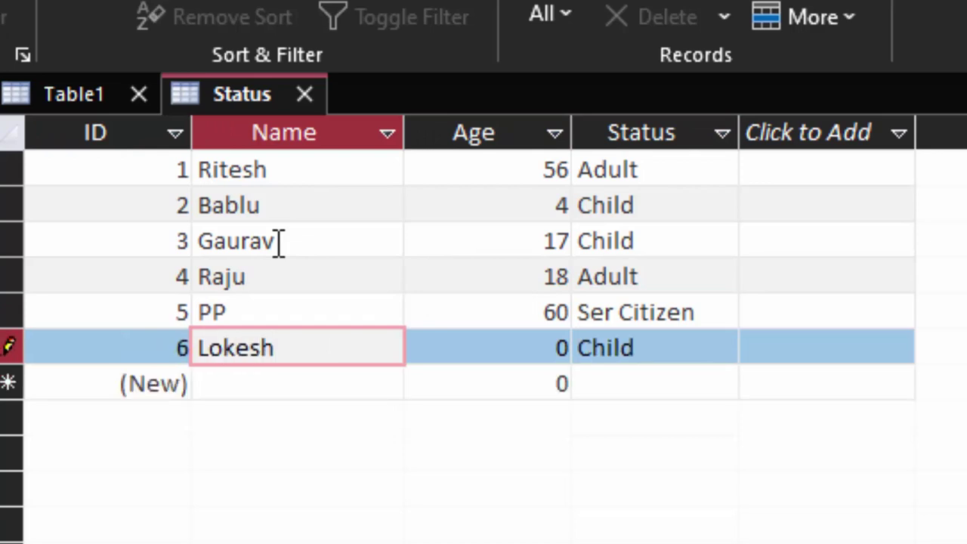
key("Tab")
key("BackSpace")
type("77")
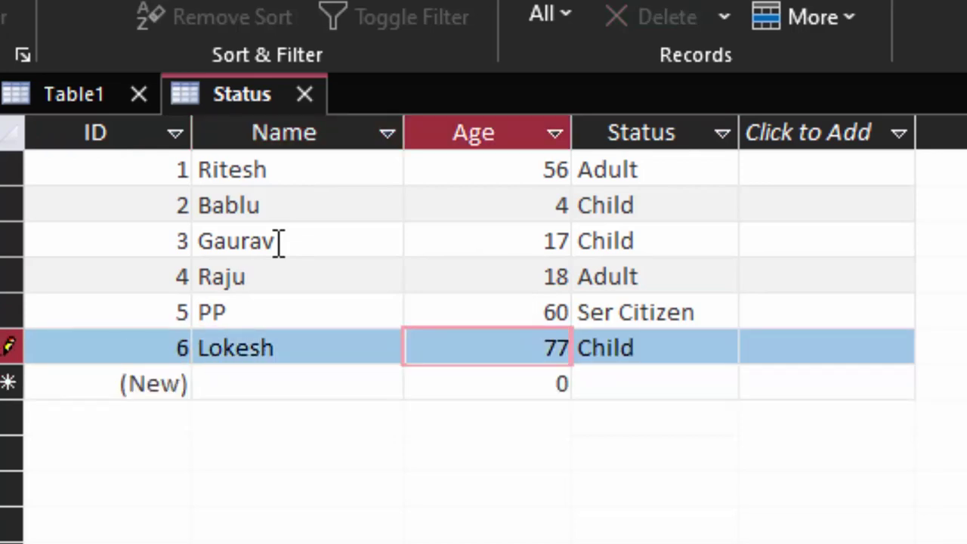
key("Tab")
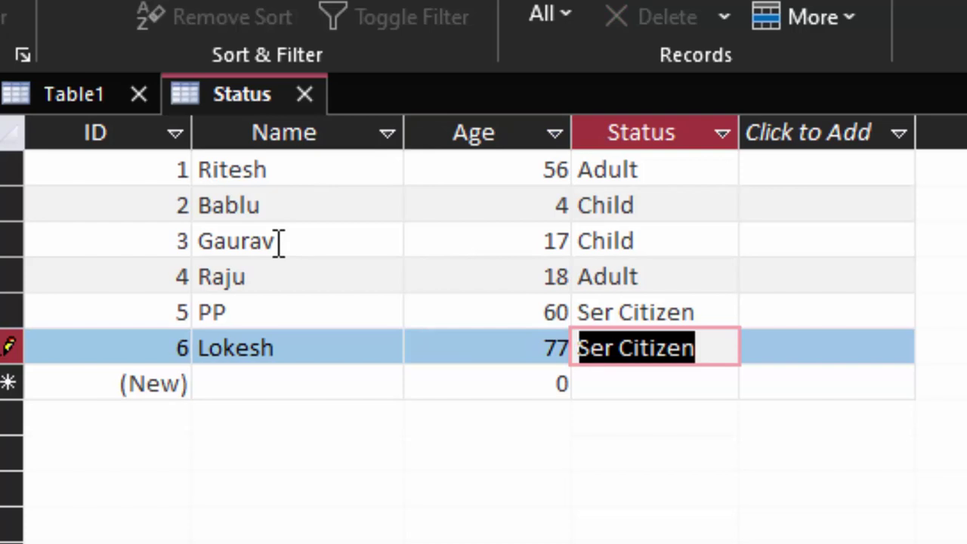